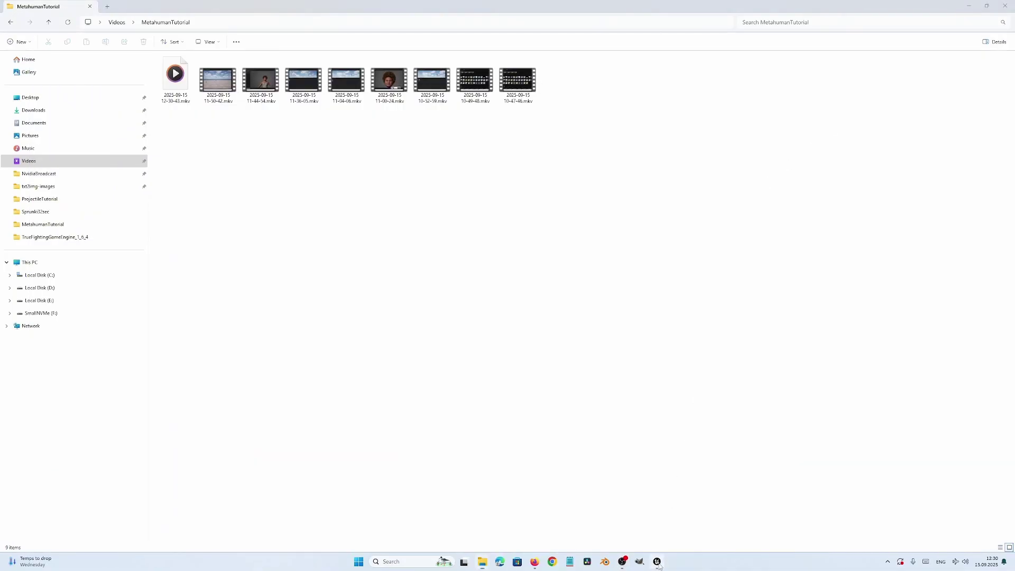
# Resize the Content Drawer and open the MyMetahuman asset, dismissing the low-memory warning.
pyautogui.click(657, 560)
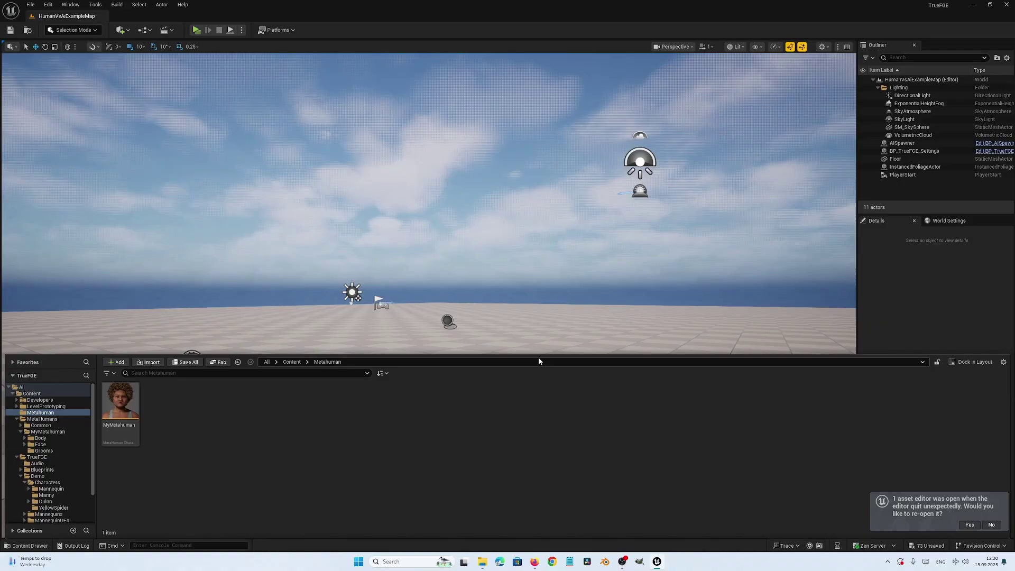
pyautogui.moveTo(538, 354); pyautogui.dragTo(534, 372)
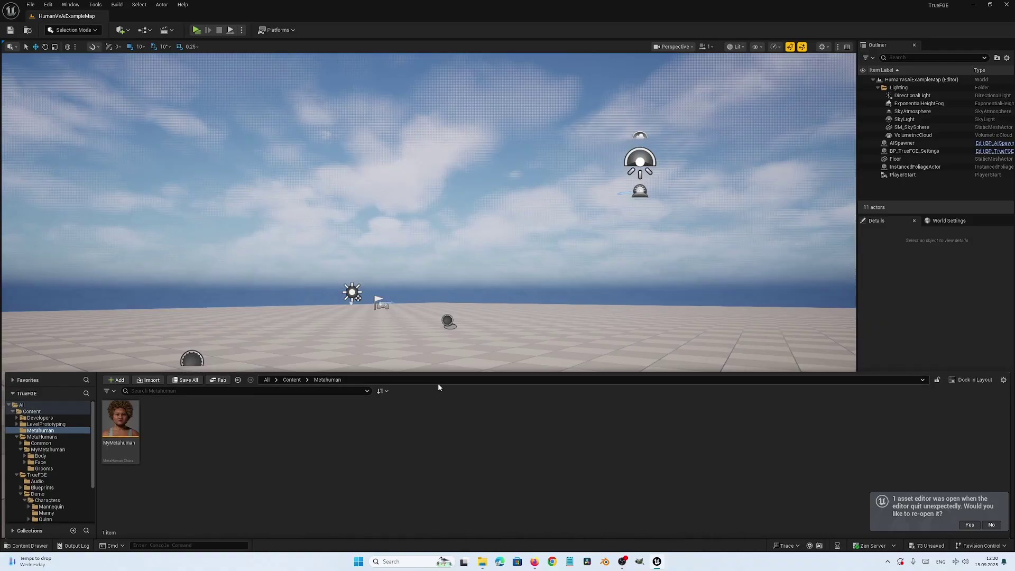
pyautogui.moveTo(438, 373); pyautogui.dragTo(442, 353)
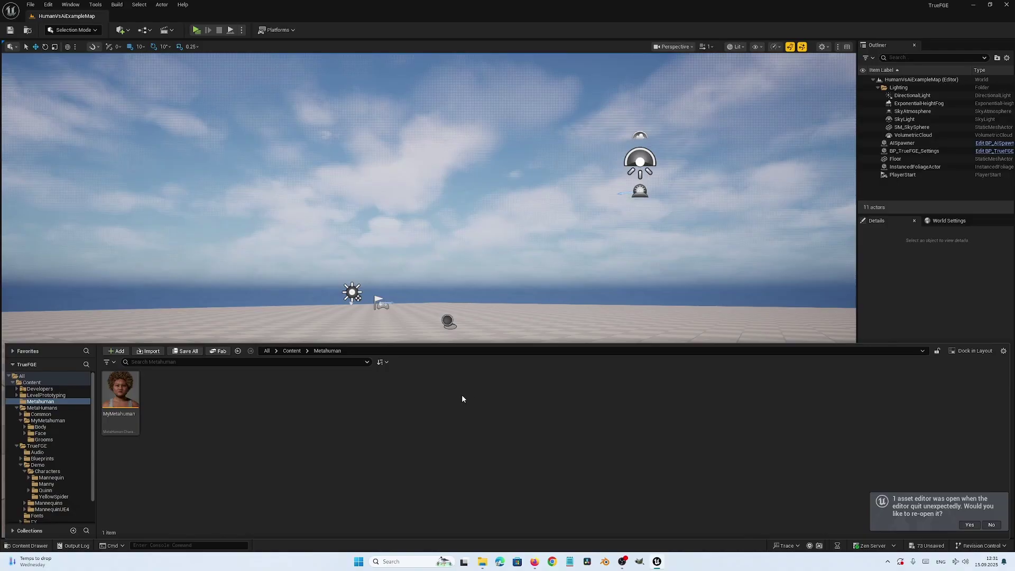
pyautogui.doubleClick(125, 391)
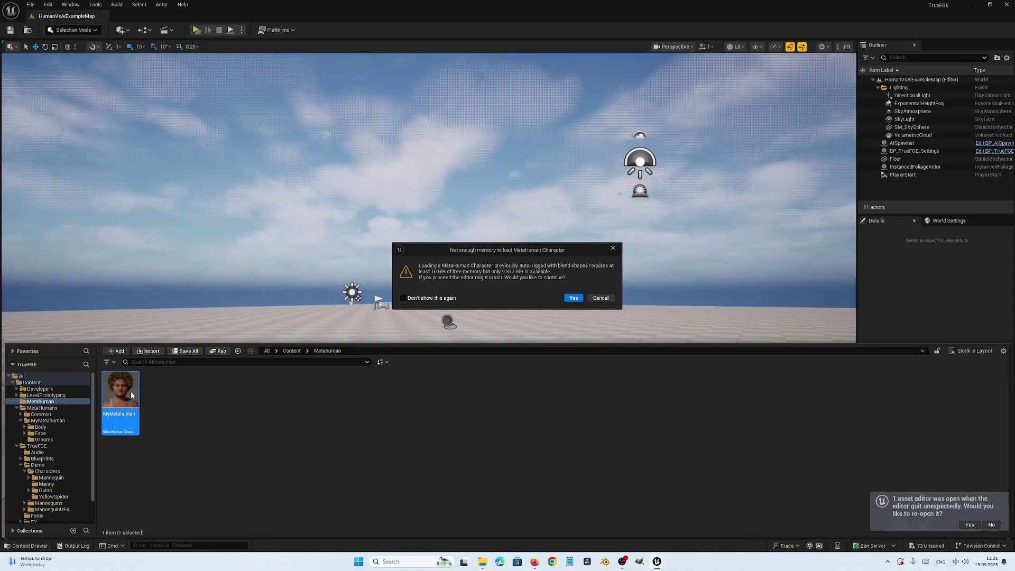
pyautogui.click(573, 297)
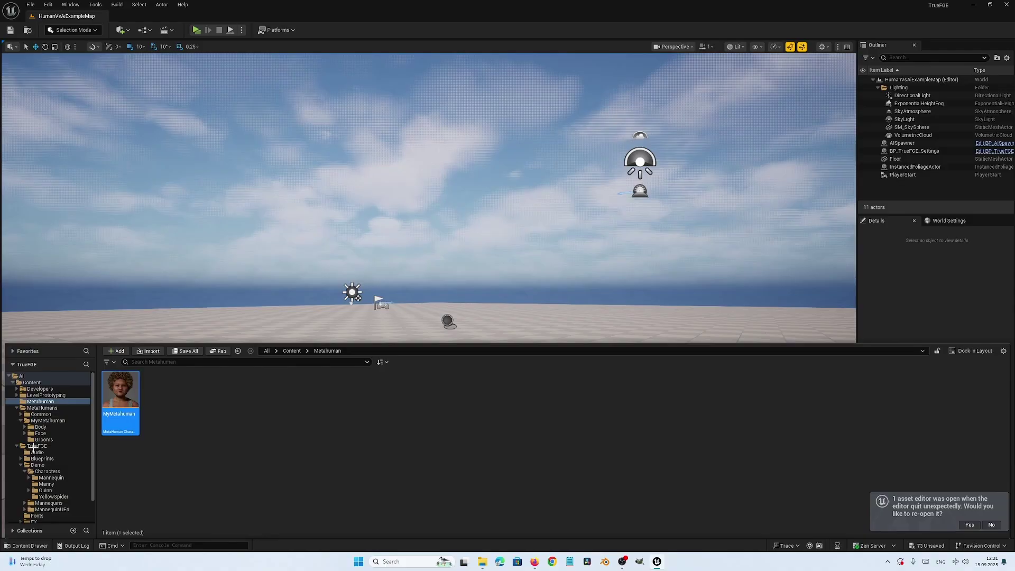
# Browse MetaHumans > MyMetahuman, inspect BP_MyMetahuman, then enlarge the content browser.
pyautogui.click(47, 420)
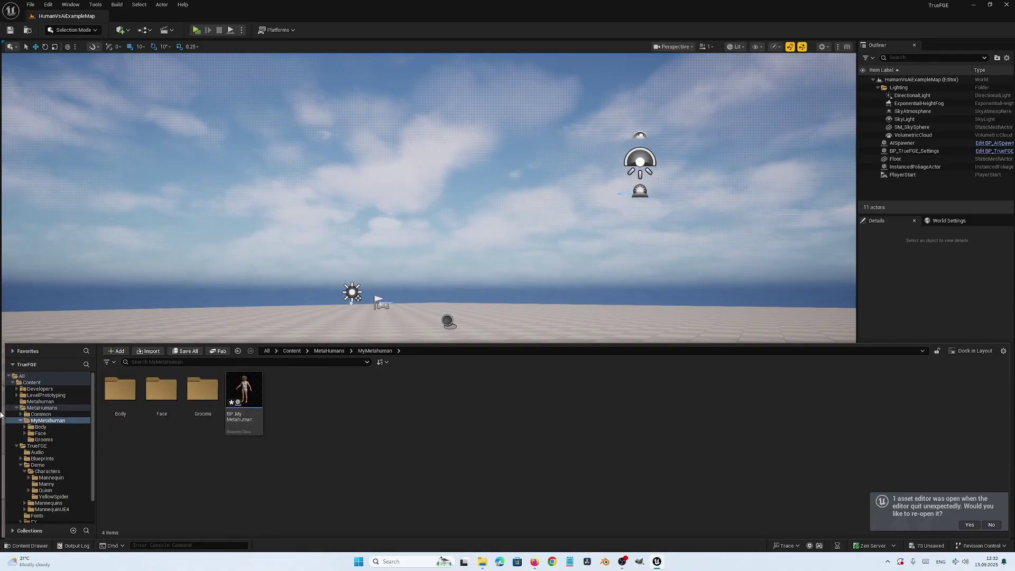
pyautogui.click(44, 408)
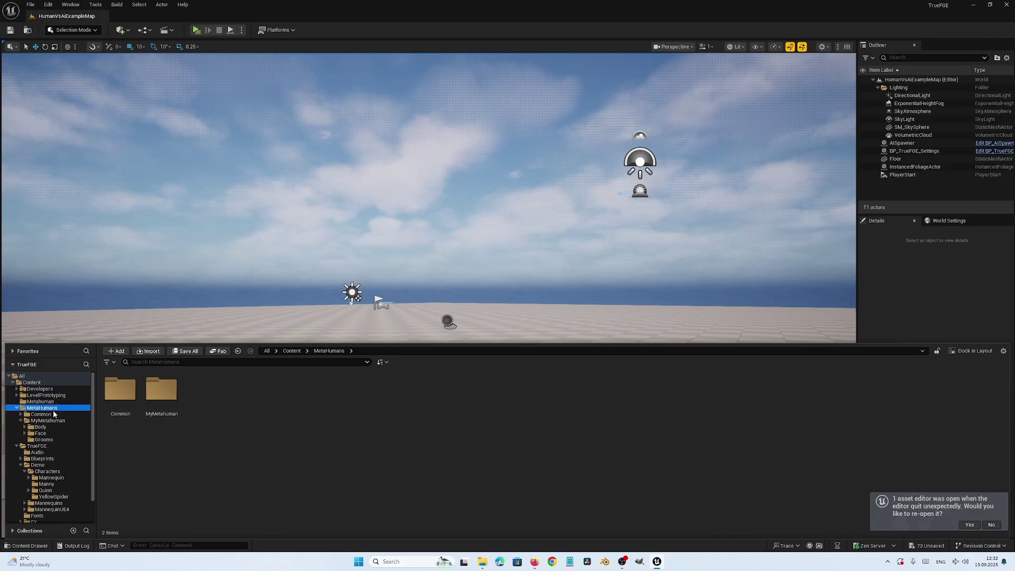
pyautogui.click(48, 421)
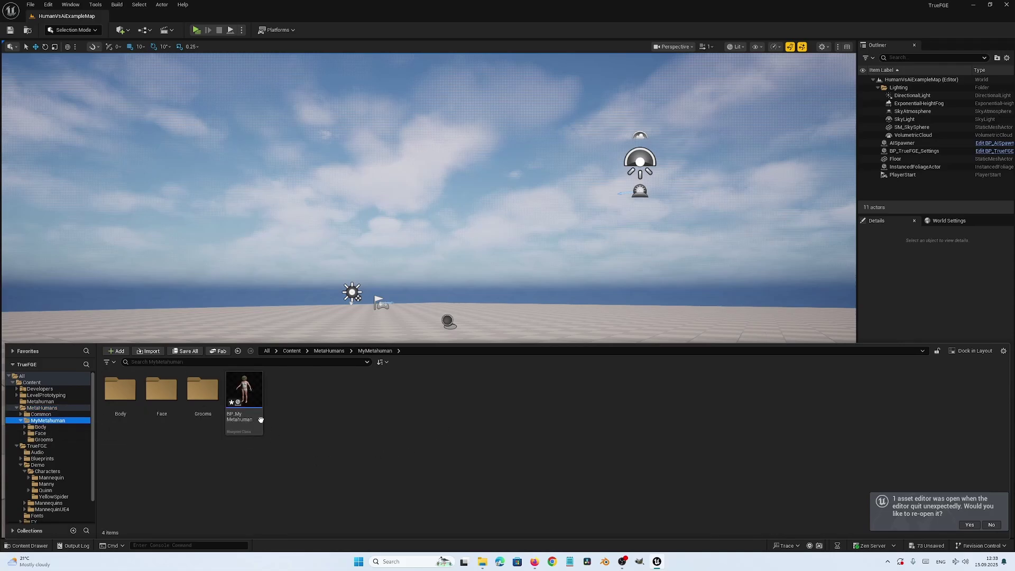
pyautogui.doubleClick(244, 394)
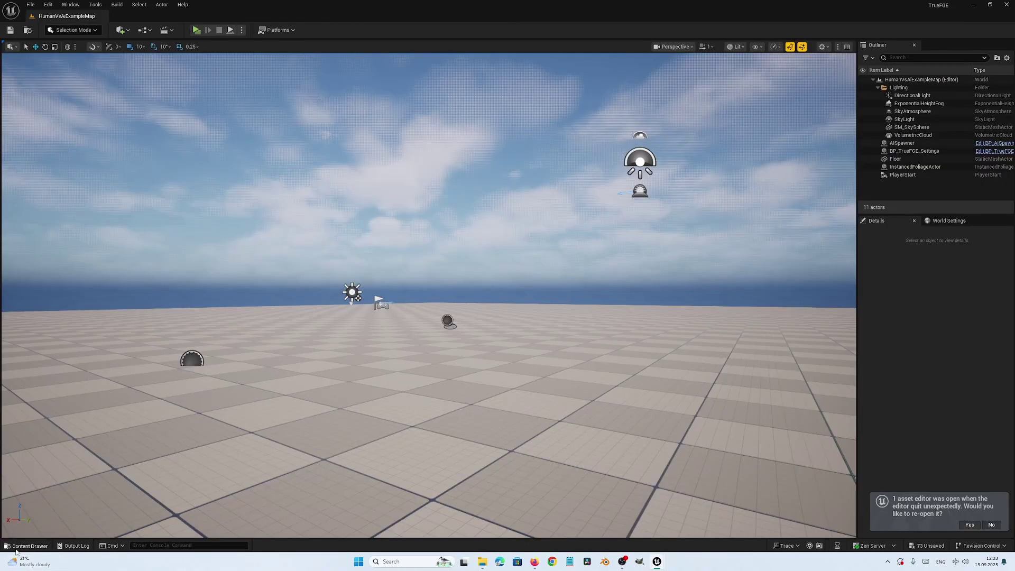
pyautogui.click(16, 550)
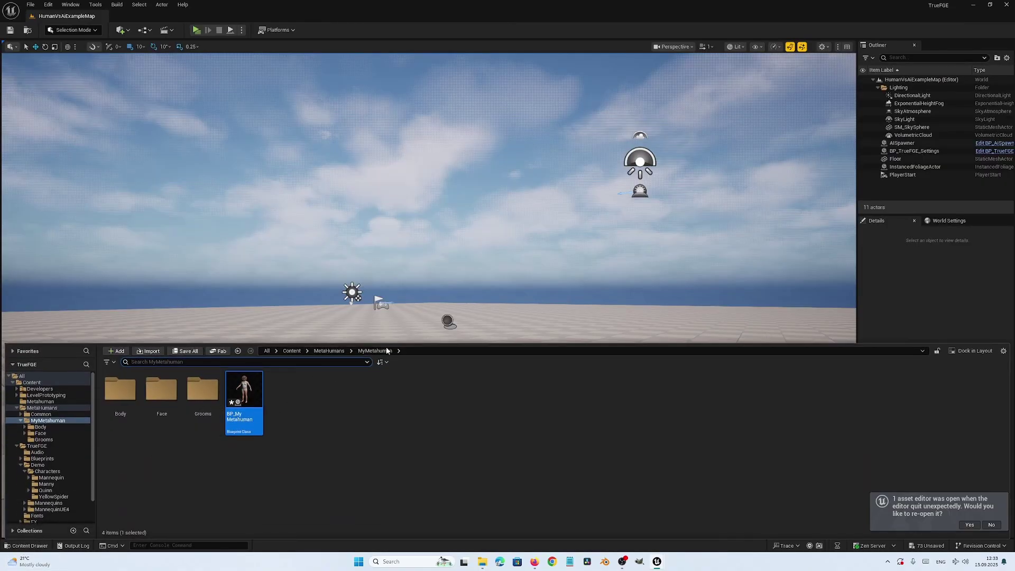
pyautogui.moveTo(453, 339); pyautogui.dragTo(466, 266)
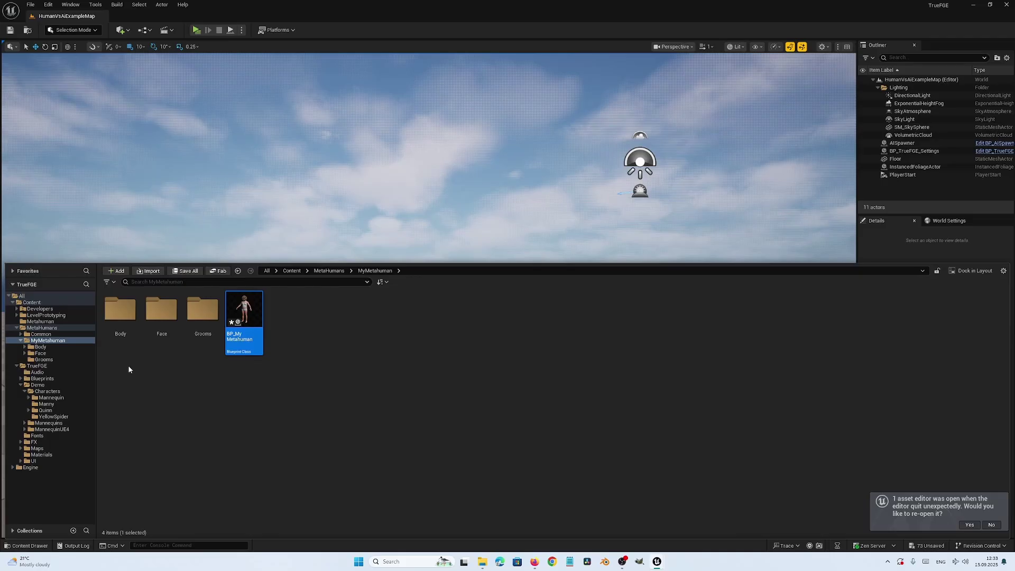
# Create a new folder named Metahuman under TrueFGE/Demo/Characters.
pyautogui.hotkey('ctrl', 'space')
pyautogui.hotkey('ctrl', 'space')
pyautogui.click(41, 366)
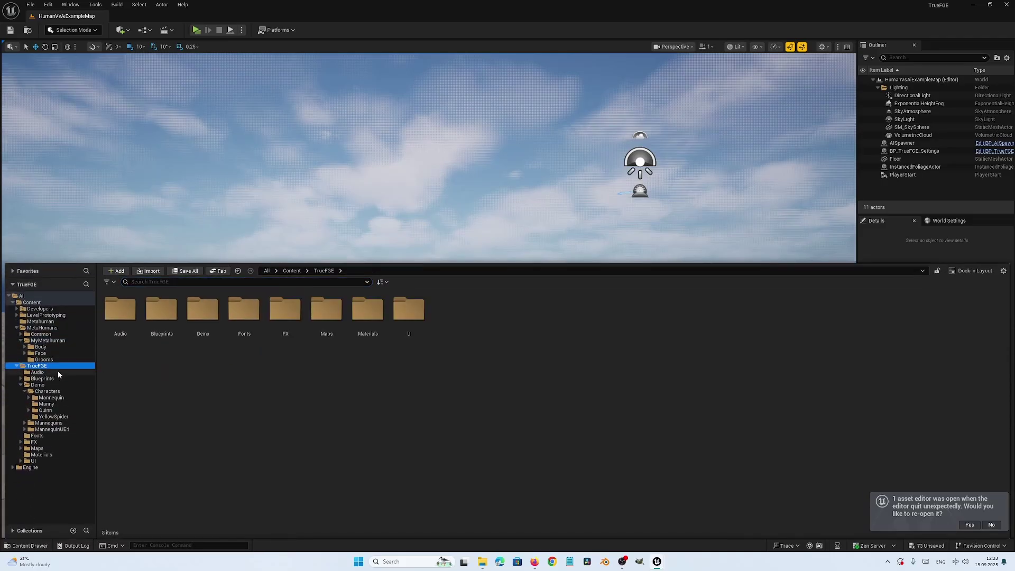
pyautogui.click(40, 385)
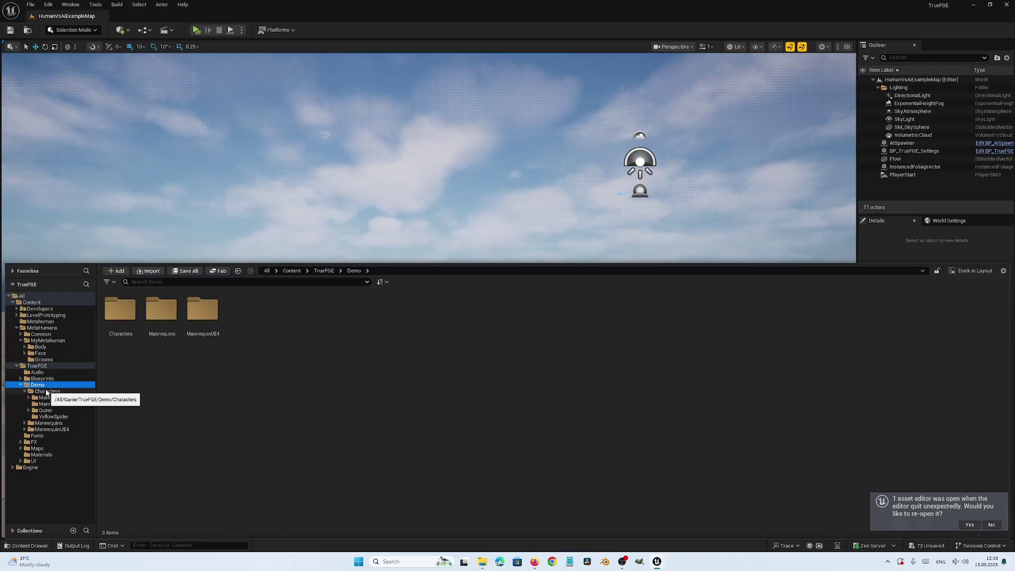
pyautogui.click(46, 392)
pyautogui.rightClick(47, 392)
pyautogui.moveTo(82, 217)
pyautogui.click(185, 232)
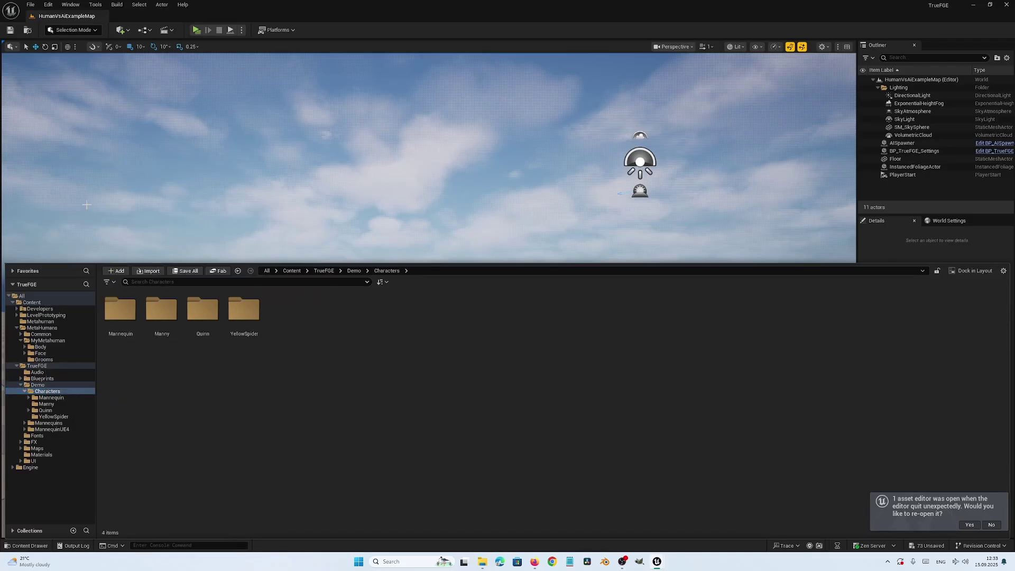
pyautogui.write('M')
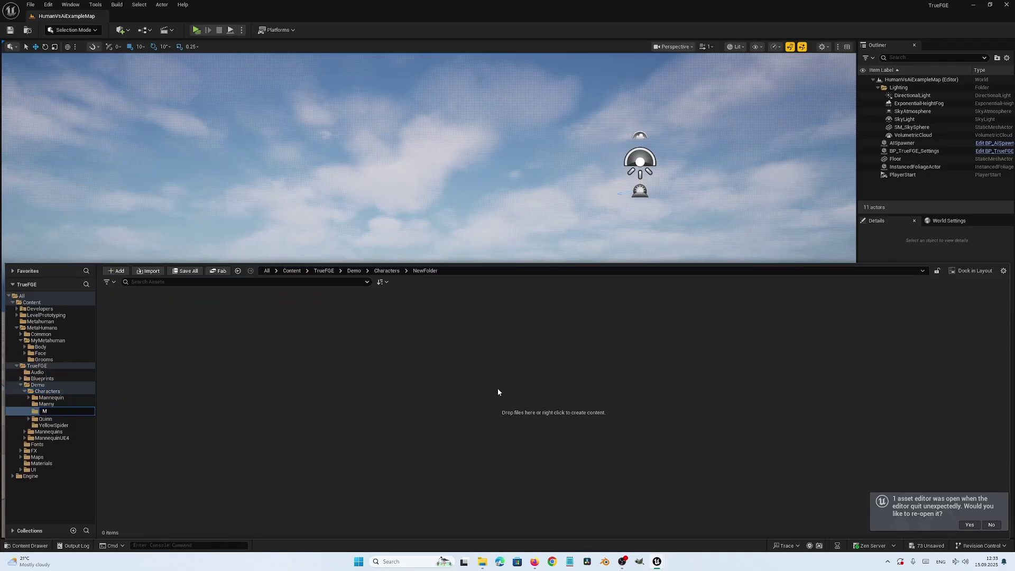
pyautogui.write('etahuman')
# Copy BP_MyMetahuman from MyMetahuman into the new Metahuman folder.
pyautogui.click(47, 340)
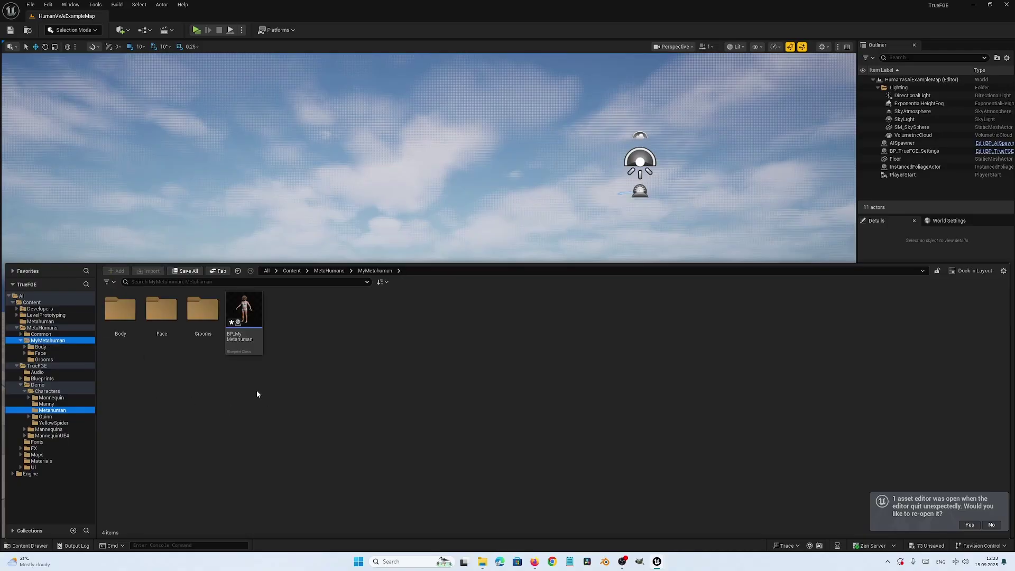
pyautogui.click(48, 340)
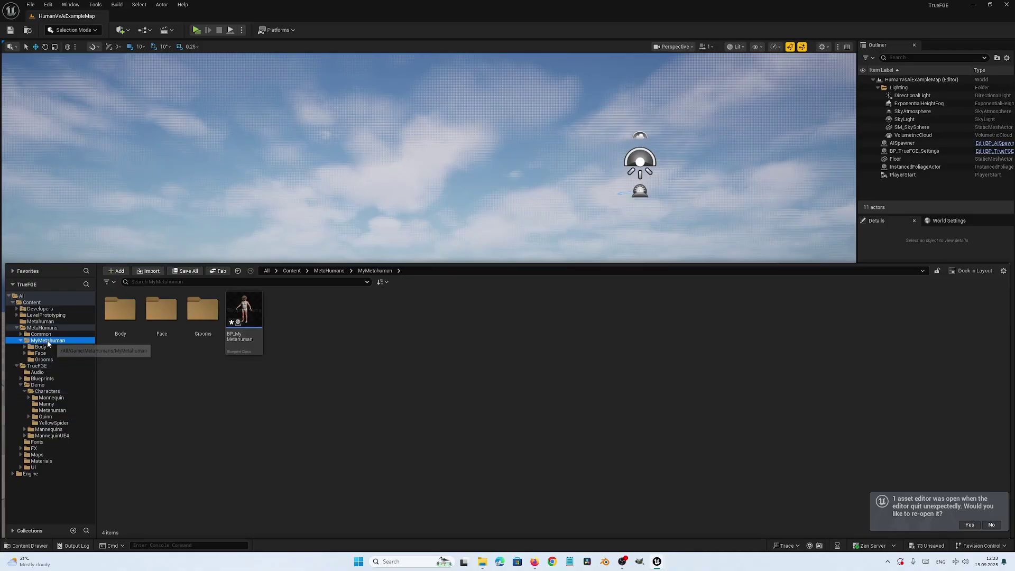
pyautogui.moveTo(247, 305)
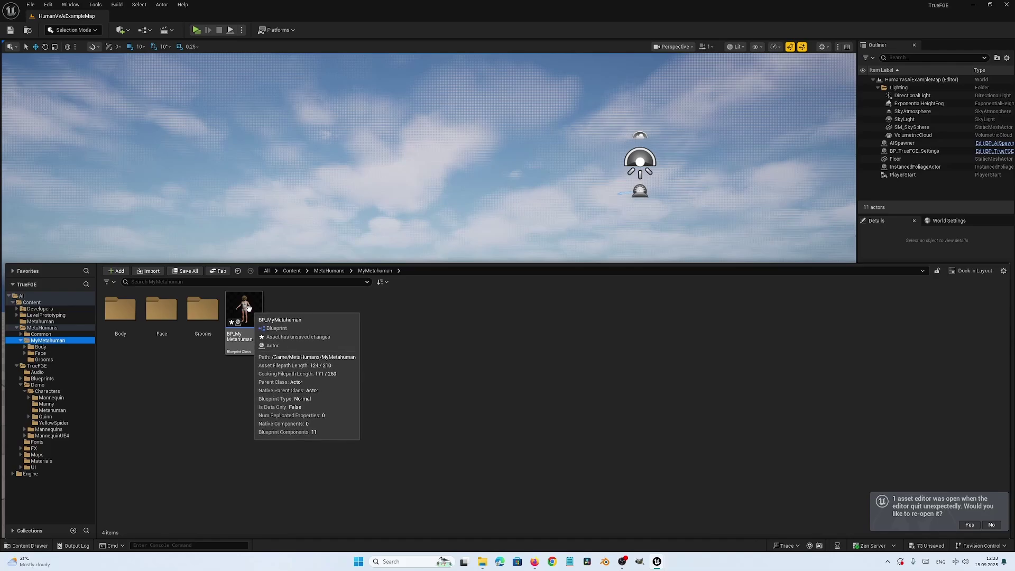
pyautogui.moveTo(247, 307); pyautogui.dragTo(61, 410)
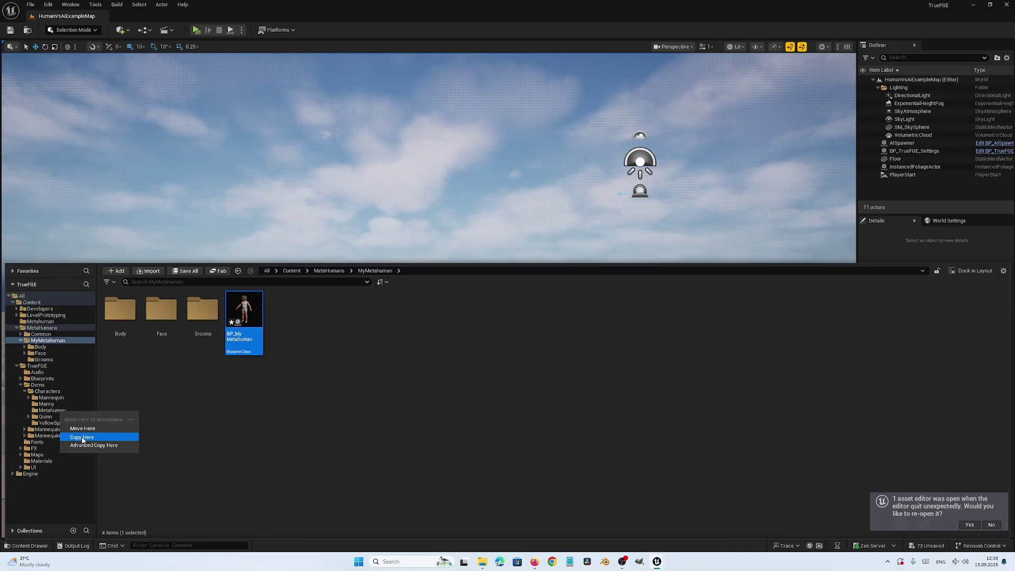
pyautogui.click(82, 437)
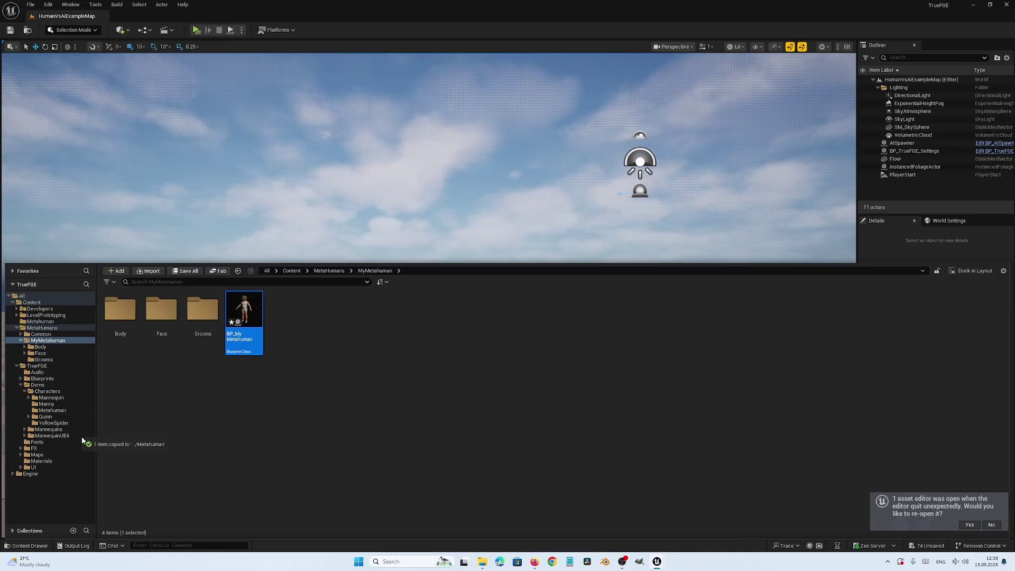
# Rename the copy in the Metahuman folder to BP_MH_Fighter and save the listed assets.
pyautogui.click(52, 410)
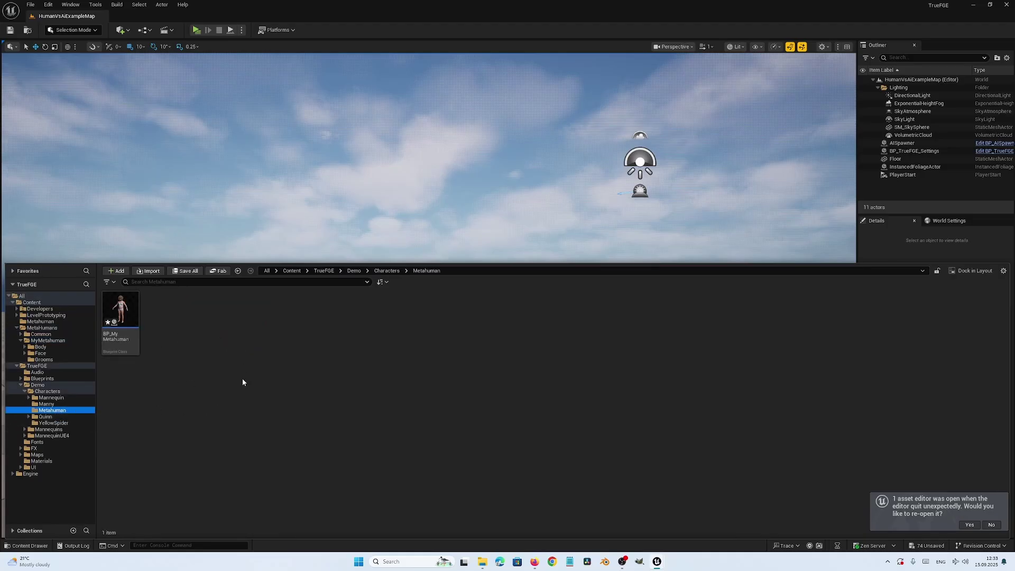
pyautogui.click(126, 306)
pyautogui.press('F2')
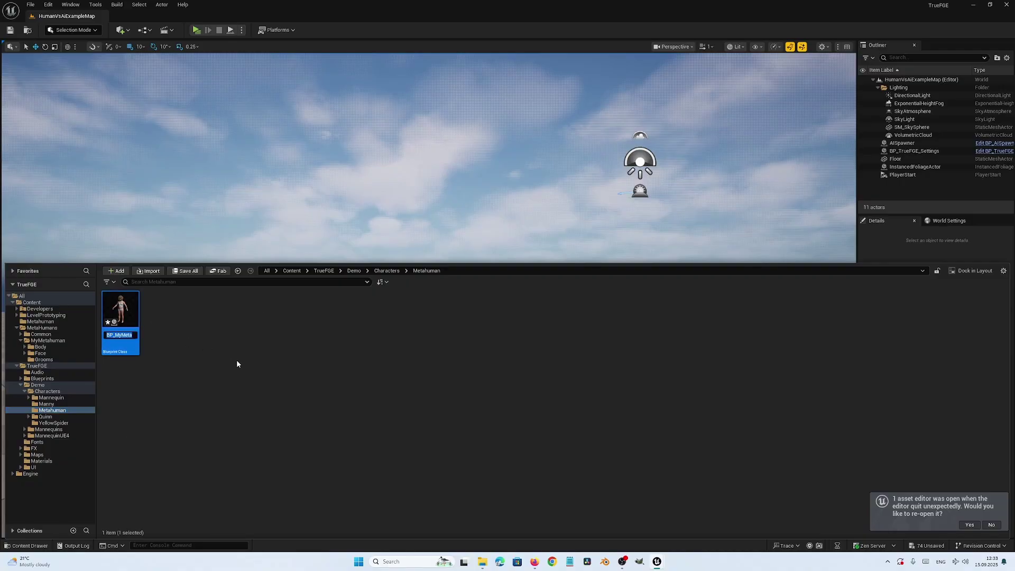
pyautogui.write('BP')
pyautogui.write('_MH')
pyautogui.write('_Fighter')
pyautogui.press('Return')
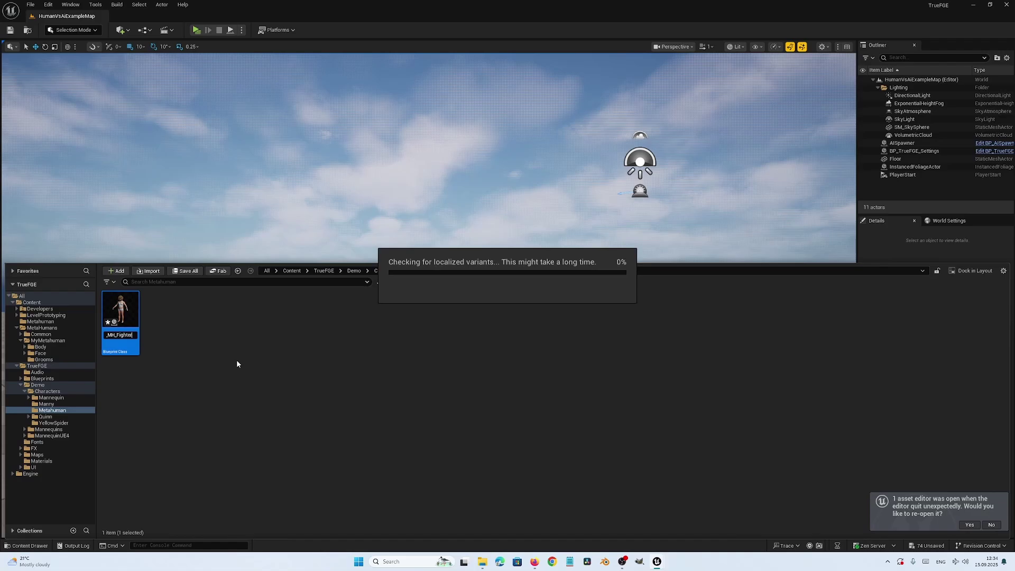
pyautogui.click(185, 271)
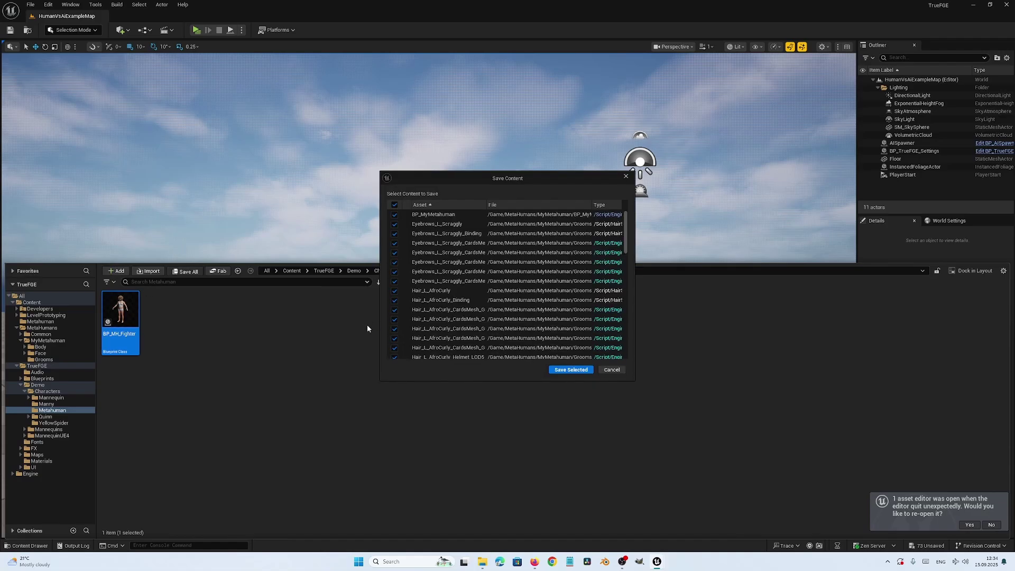
pyautogui.click(571, 370)
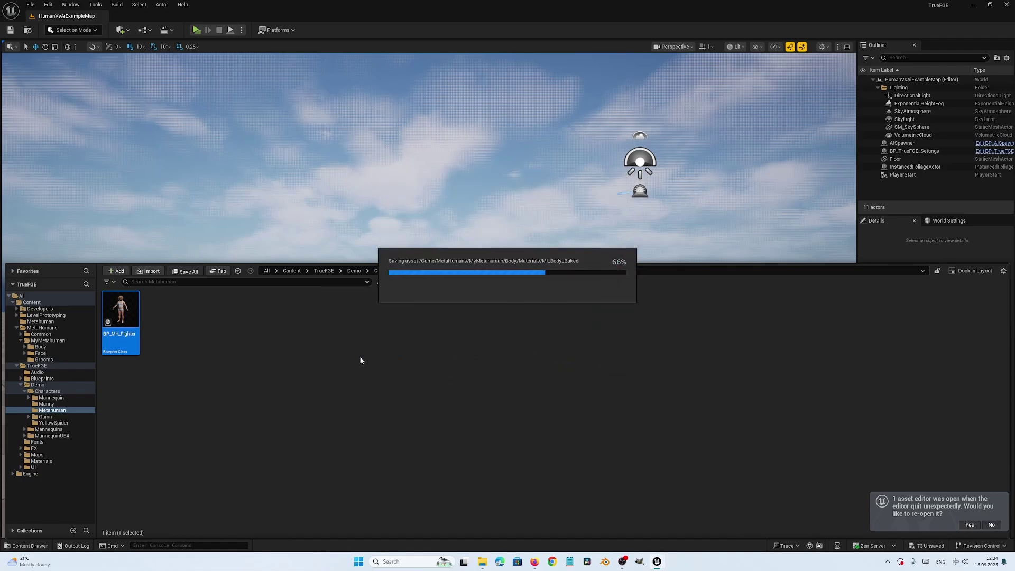
# Open BP_MH_Fighter's Class Settings and filter the Parent Class list by 'true'.
pyautogui.doubleClick(122, 311)
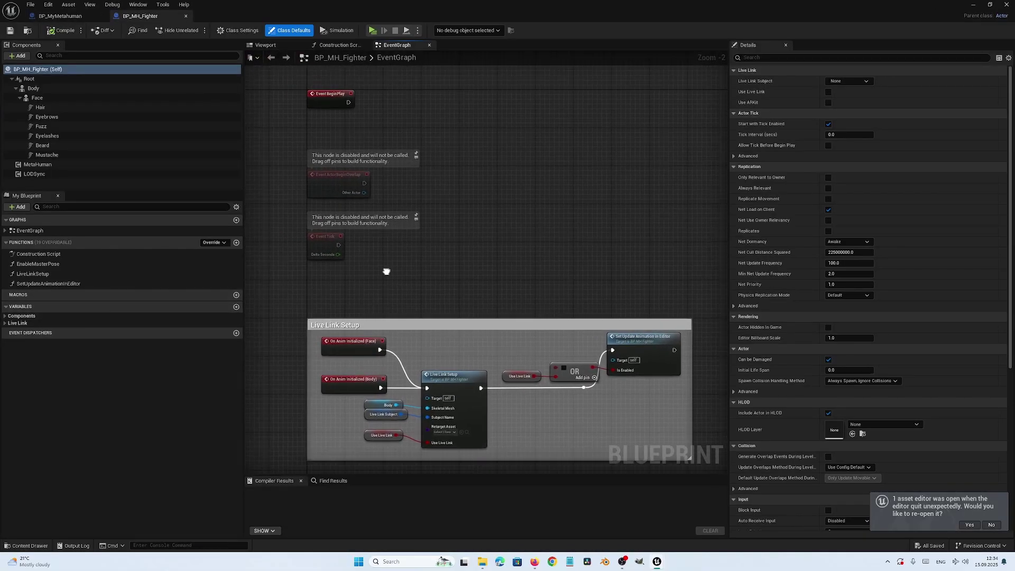
pyautogui.moveTo(386, 272); pyautogui.dragTo(457, 267, button='right')
pyautogui.click(270, 45)
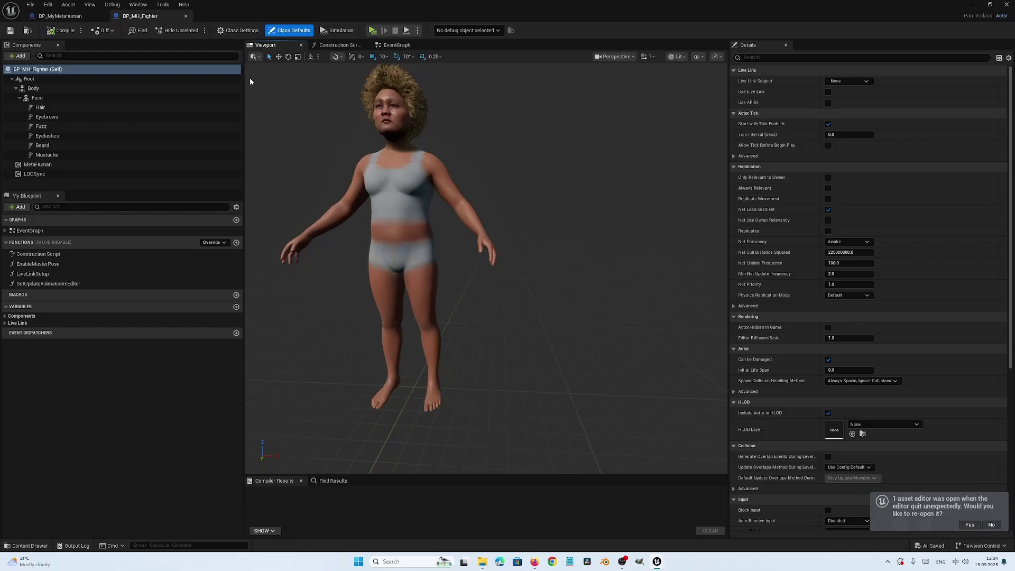
pyautogui.click(236, 31)
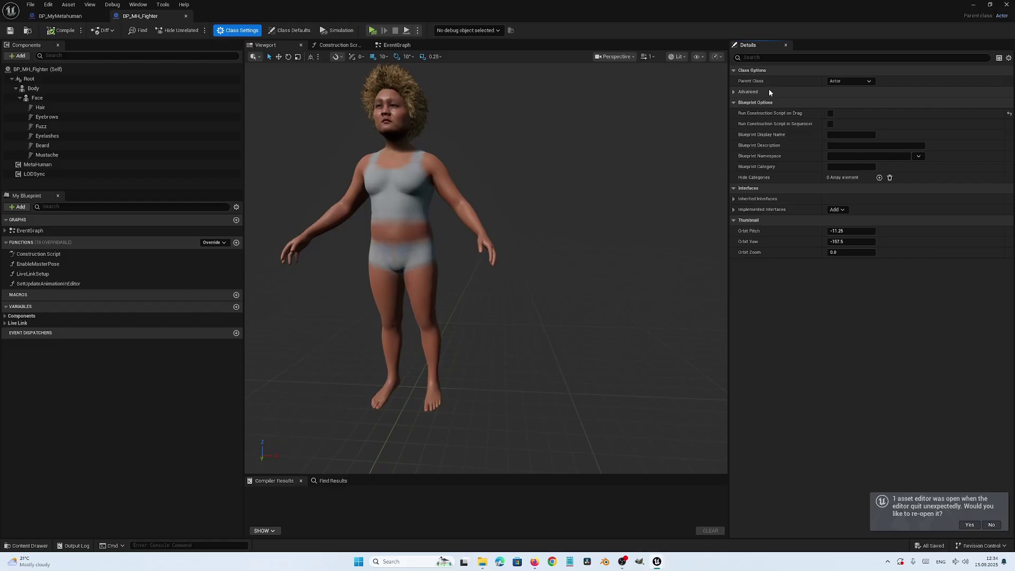
pyautogui.click(844, 82)
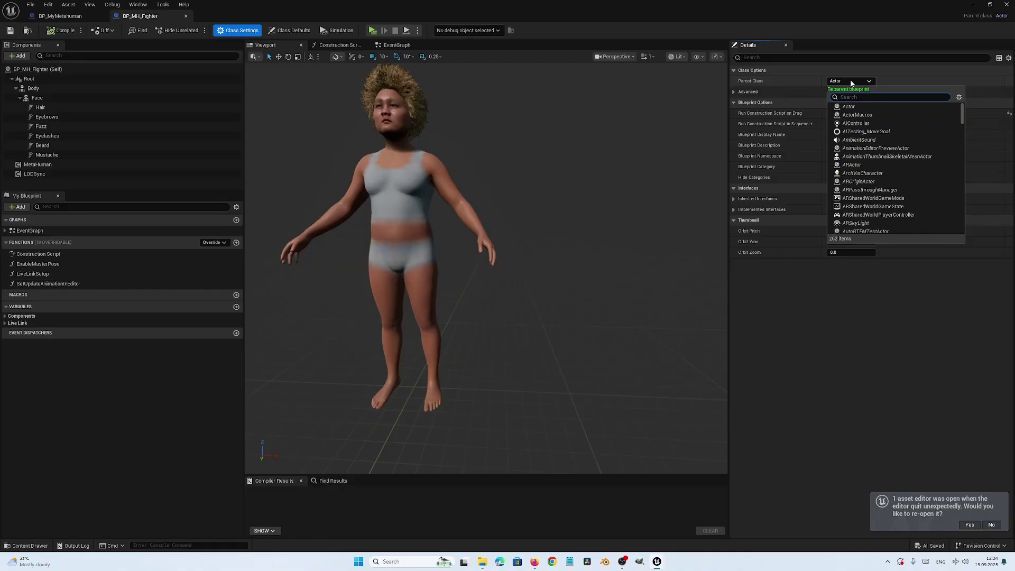
pyautogui.write('true')
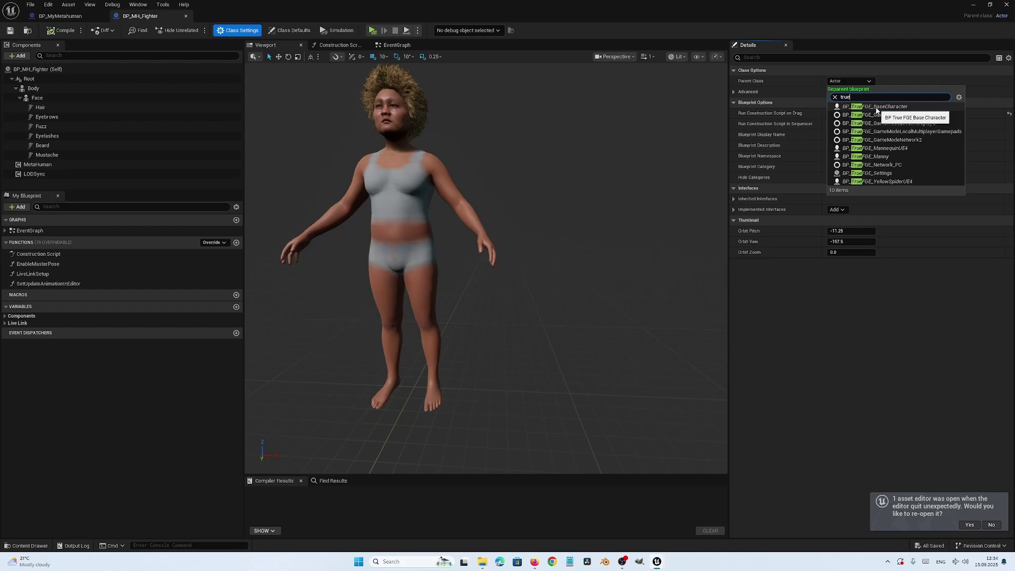
# Reparent BP_MH_Fighter to BP_TrueFGE_BaseCharacter.
pyautogui.click(874, 107)
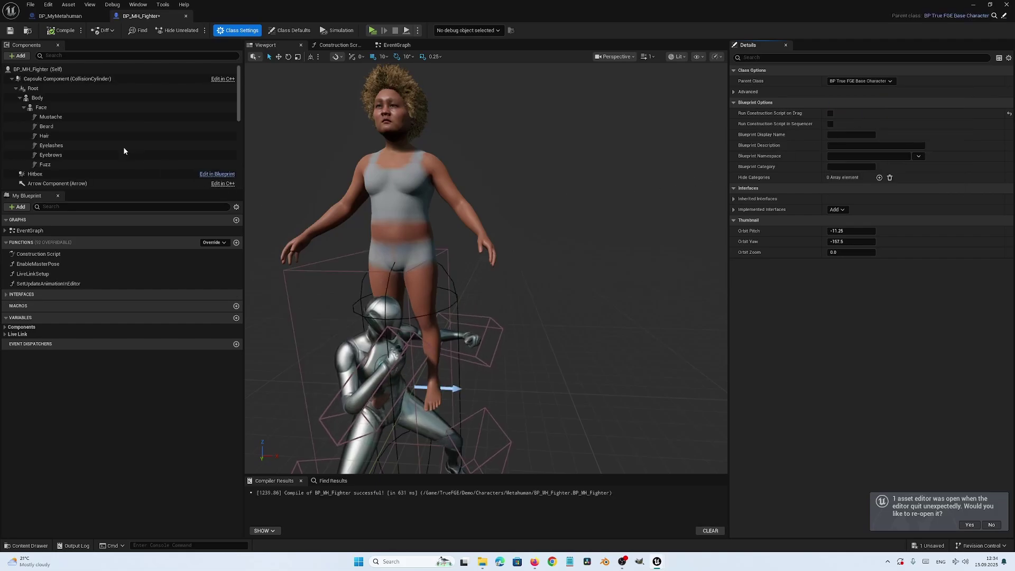
pyautogui.scroll(-5, 390, 221)
pyautogui.moveTo(386, 218); pyautogui.dragTo(388, 218, button='right')
pyautogui.scroll(3, 367, 256)
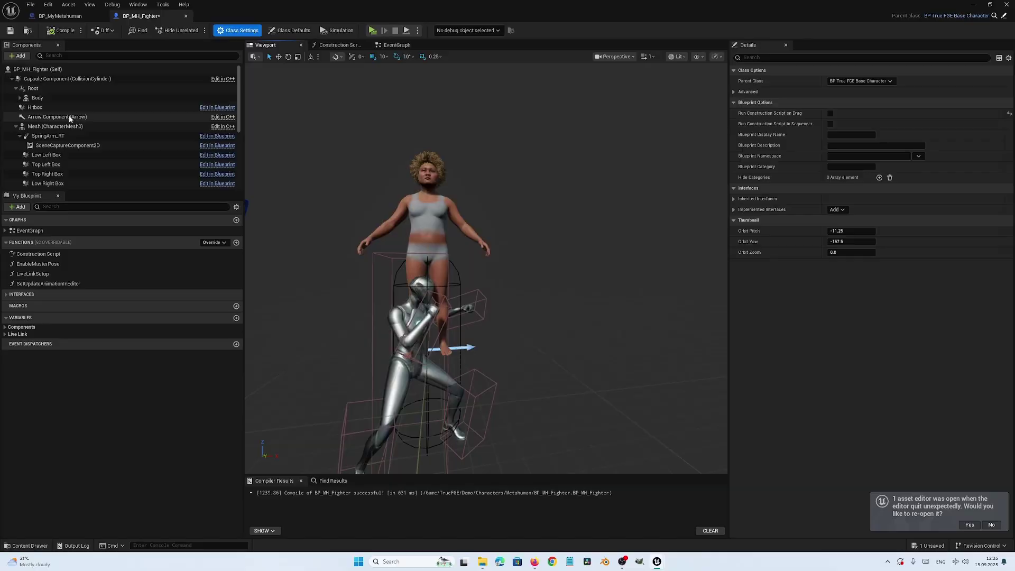
# Attach Body under Mesh (CharacterMesh0), delete the Root component, and compile.
pyautogui.click(24, 99)
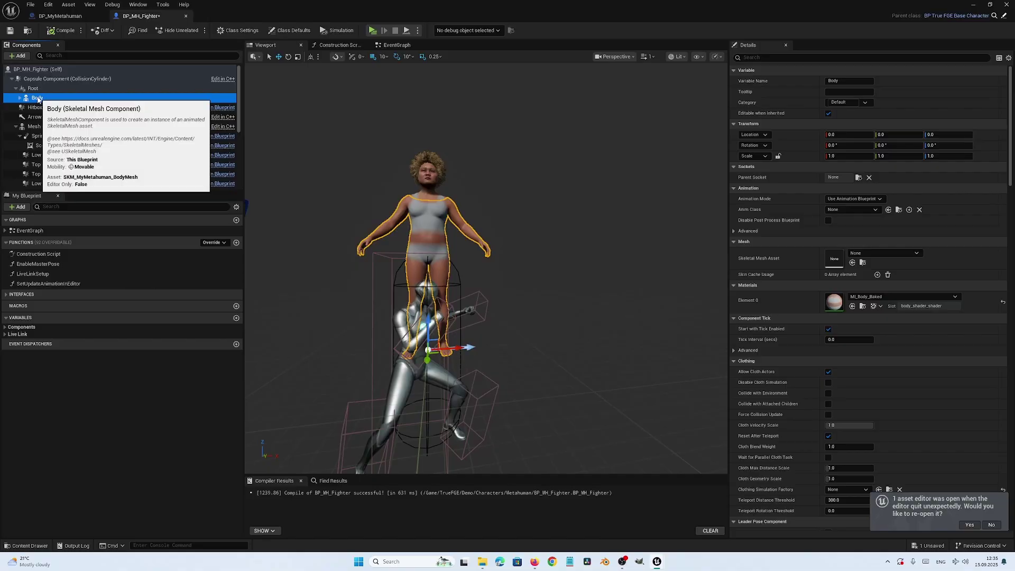
pyautogui.moveTo(38, 99); pyautogui.dragTo(37, 129)
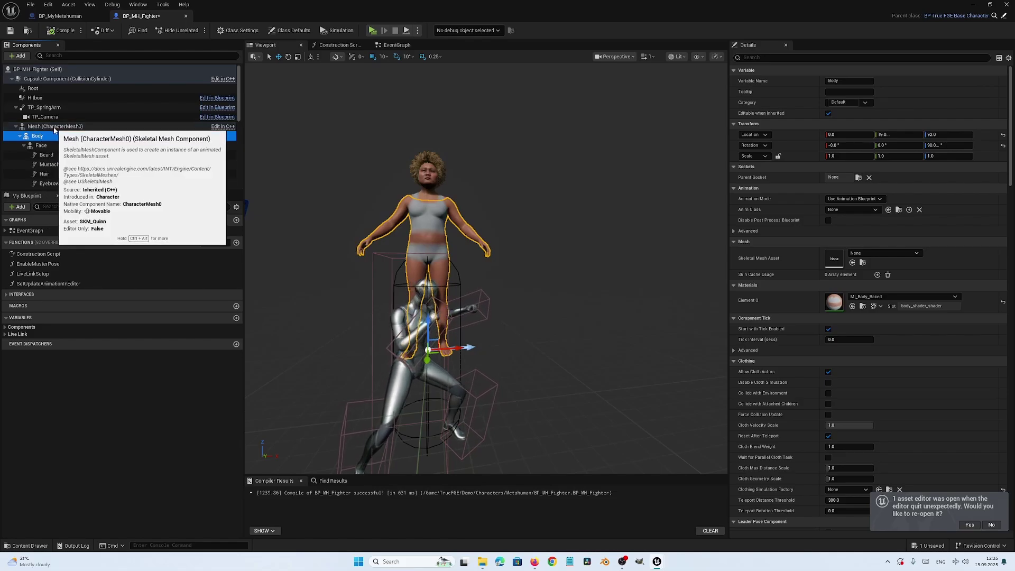
pyautogui.click(32, 89)
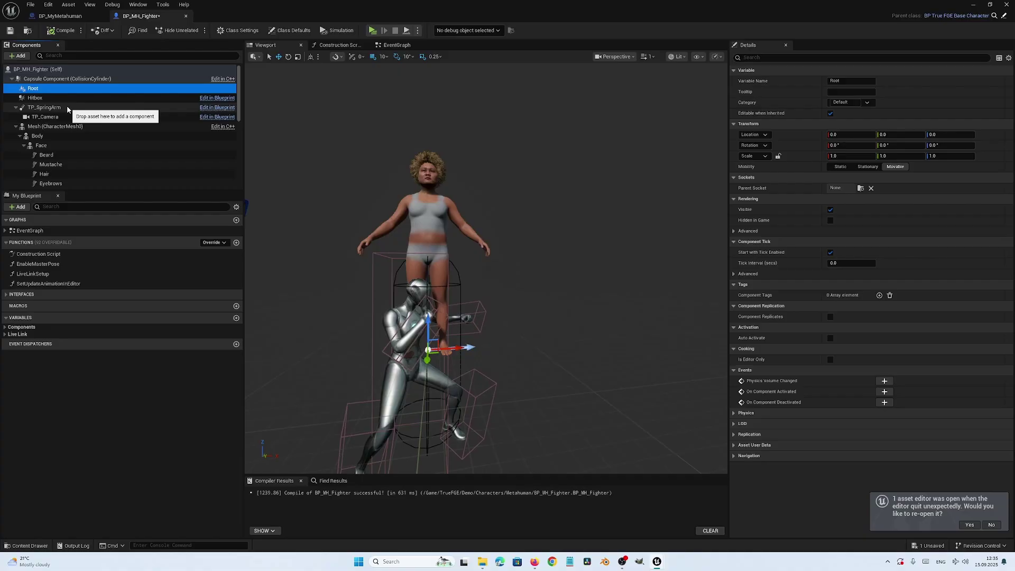
pyautogui.press('Delete')
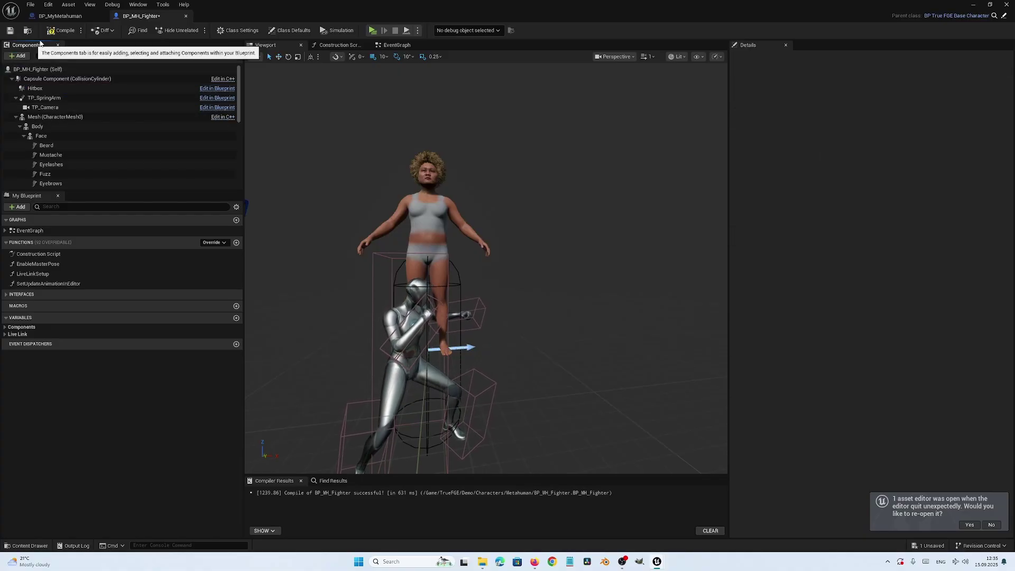
pyautogui.click(55, 31)
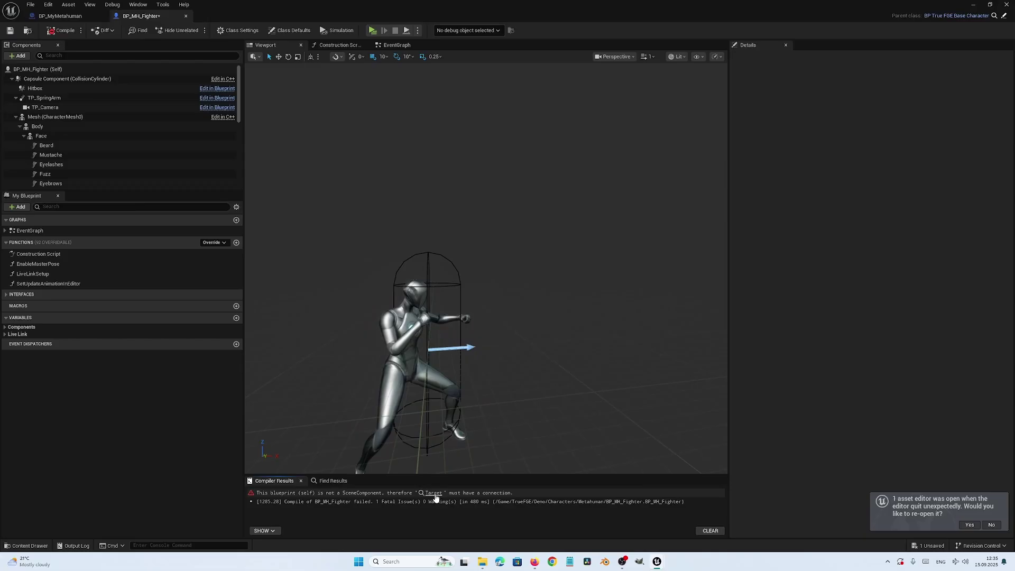
# Connect a Body reference to the Target input of Get Children Components.
pyautogui.click(433, 493)
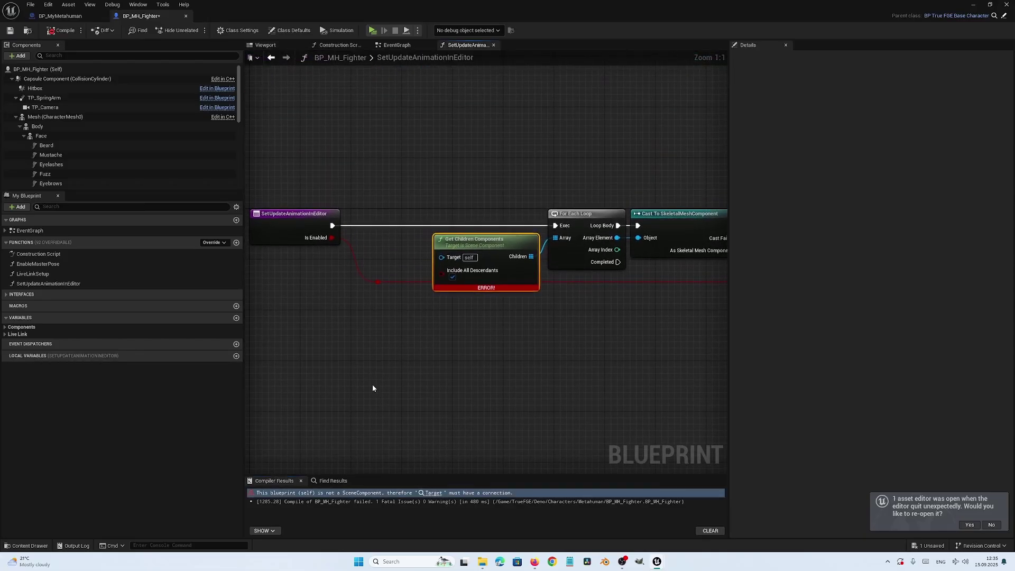
pyautogui.moveTo(500, 245); pyautogui.dragTo(488, 246)
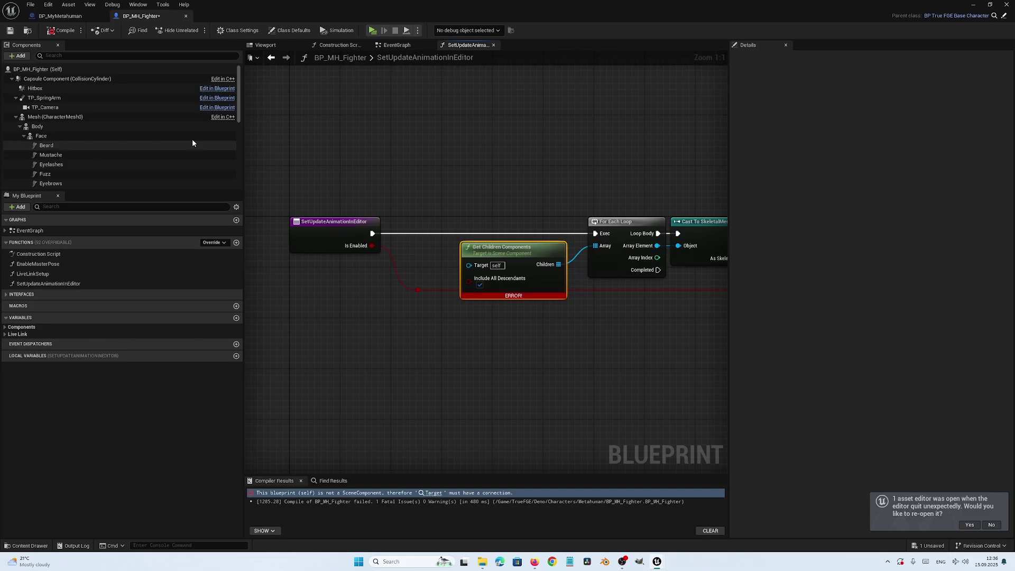
pyautogui.click(34, 128)
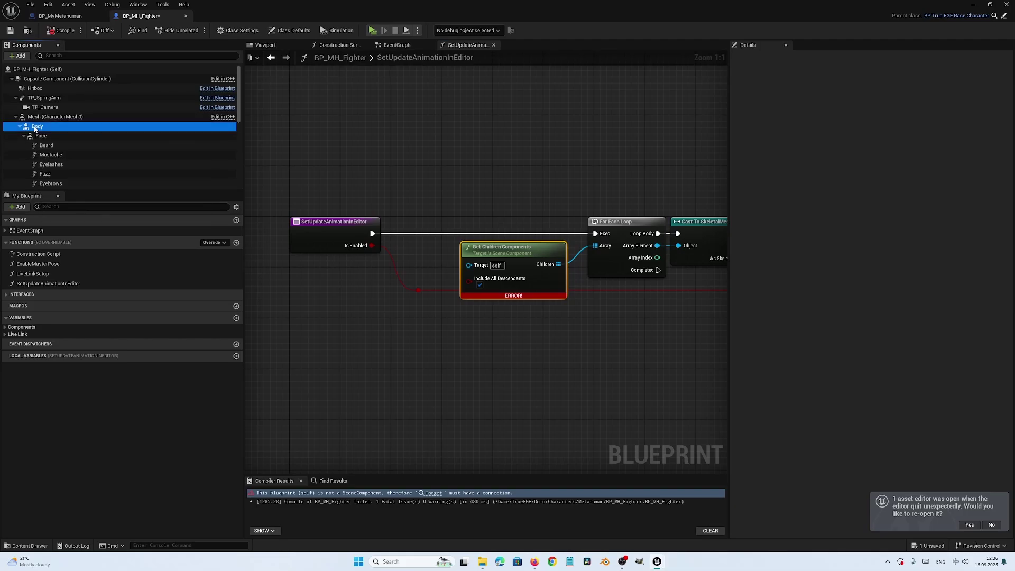
pyautogui.moveTo(34, 127); pyautogui.dragTo(328, 166)
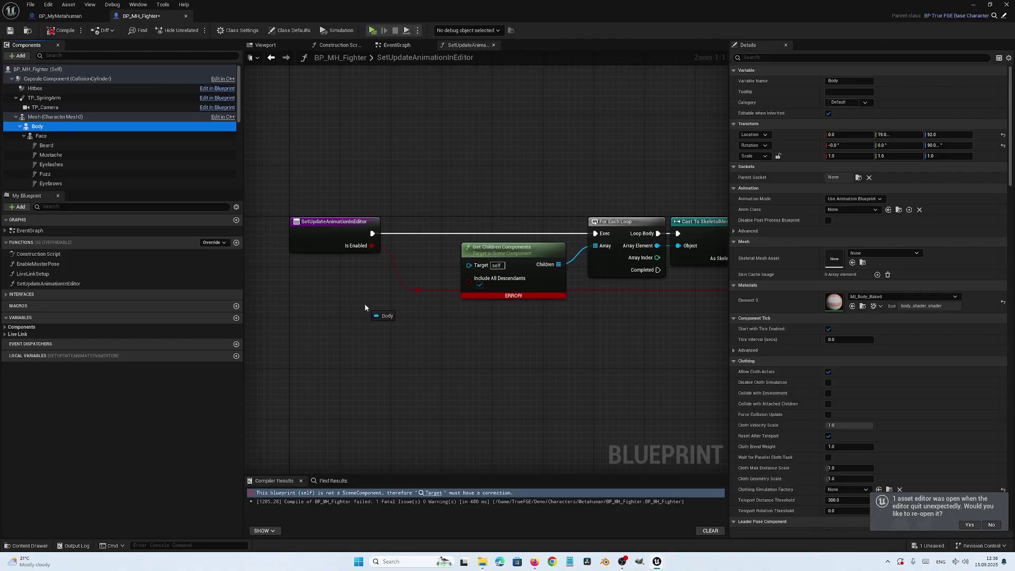
pyautogui.moveTo(366, 308); pyautogui.dragTo(460, 264)
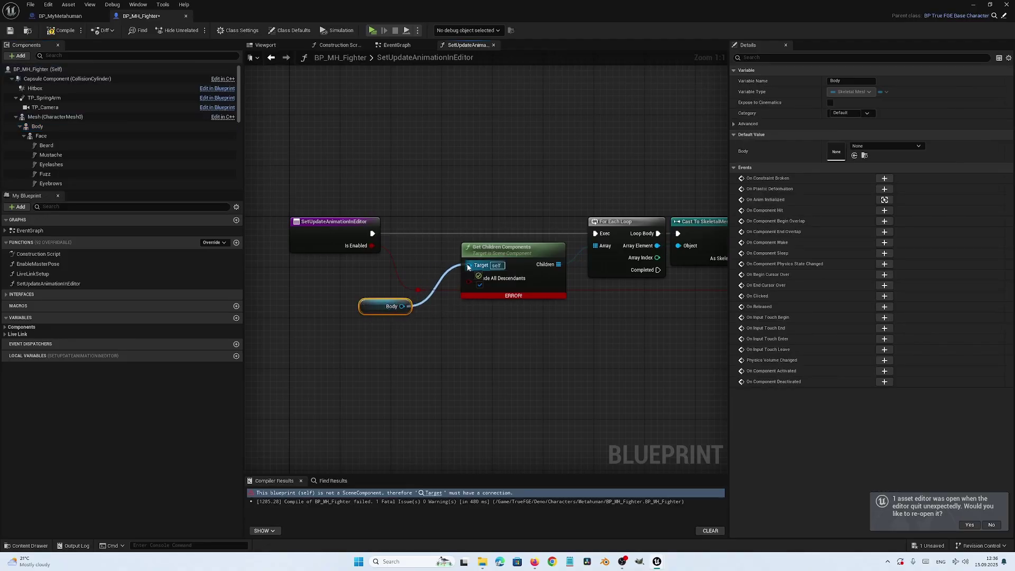
# Compile and save BP_MH_Fighter, then select Body in the viewport.
pyautogui.click(63, 31)
pyautogui.click(10, 30)
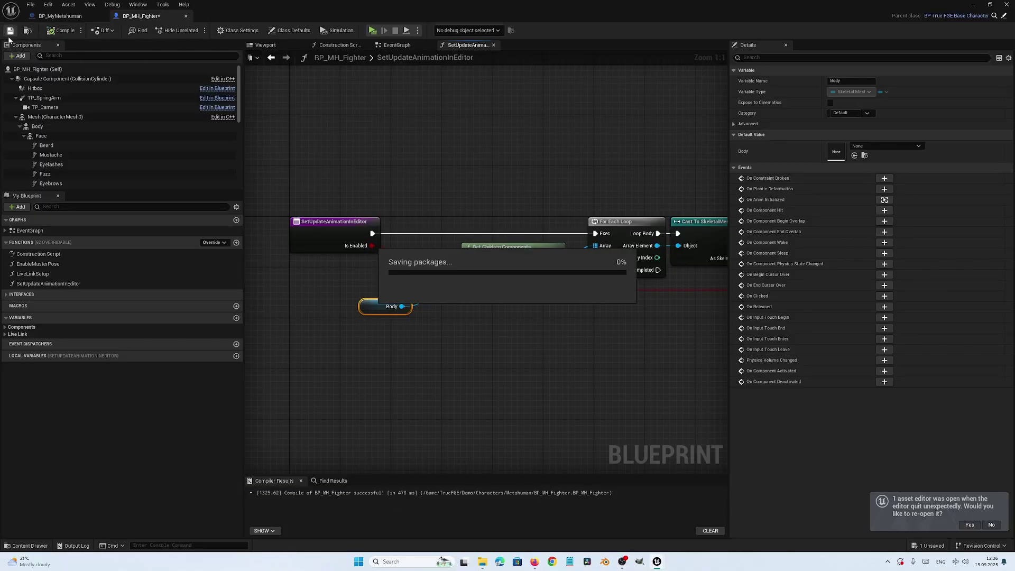
pyautogui.click(273, 45)
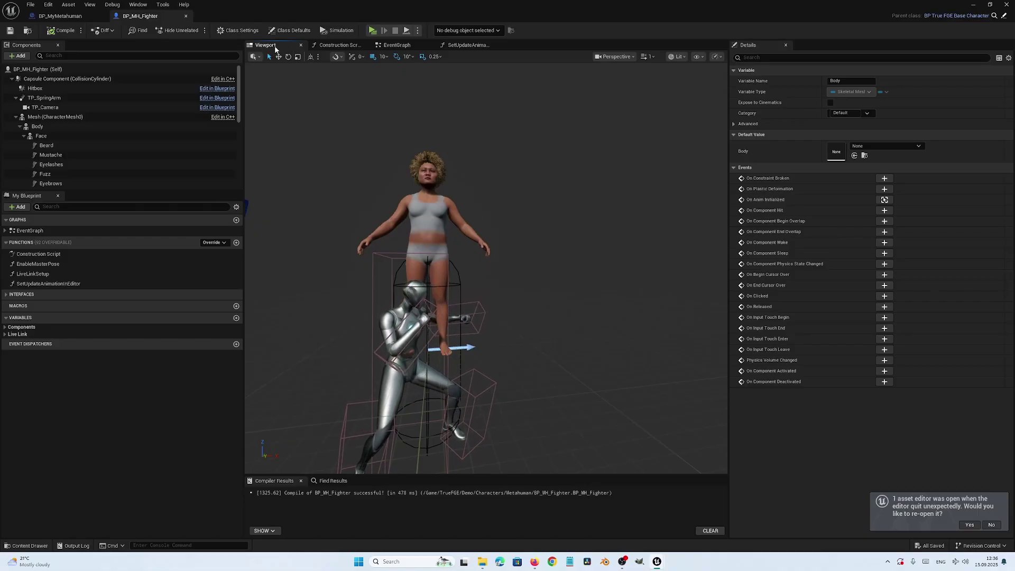
pyautogui.click(35, 127)
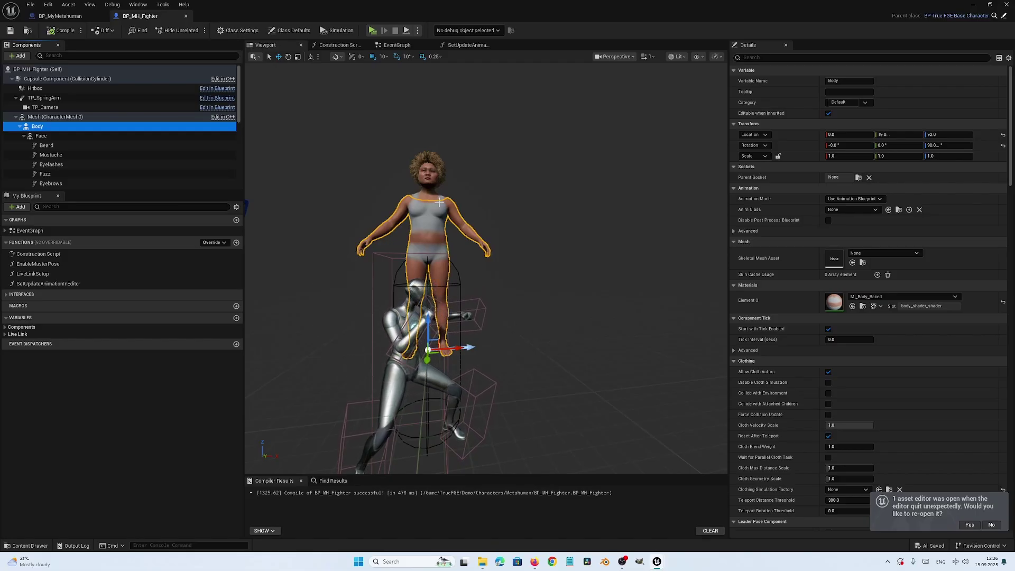
# In the Metahuman folder, create an Animation Blueprint on metahuman_base_skel named ABP_MH_Fighter.
pyautogui.click(21, 546)
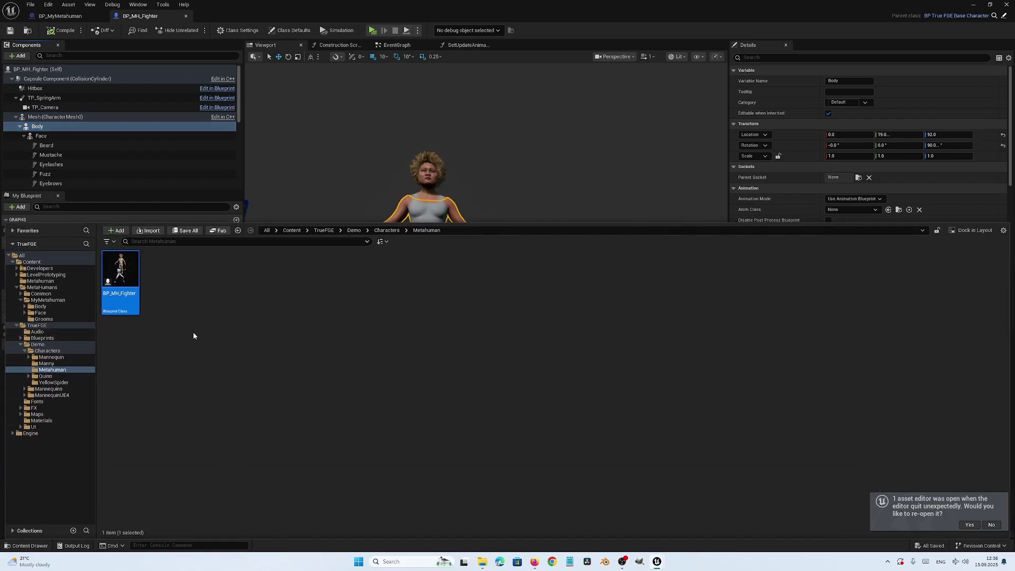
pyautogui.rightClick(192, 306)
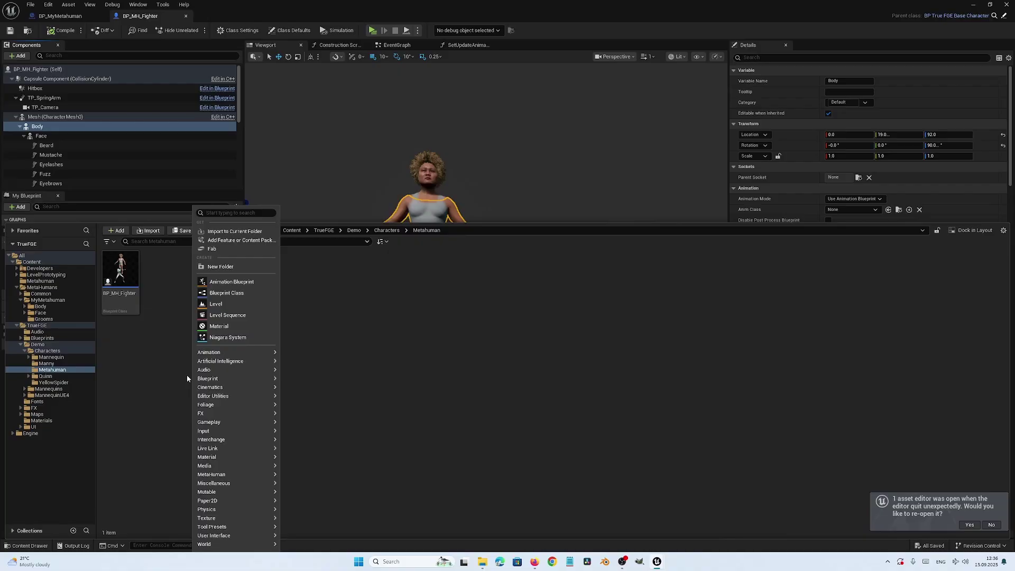
pyautogui.click(228, 286)
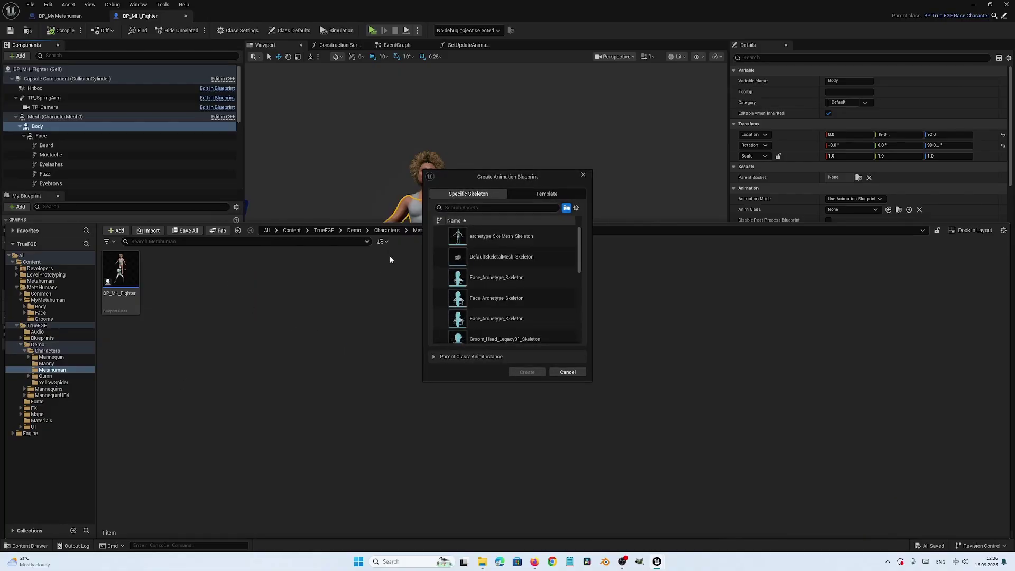
pyautogui.scroll(-3, 482, 268)
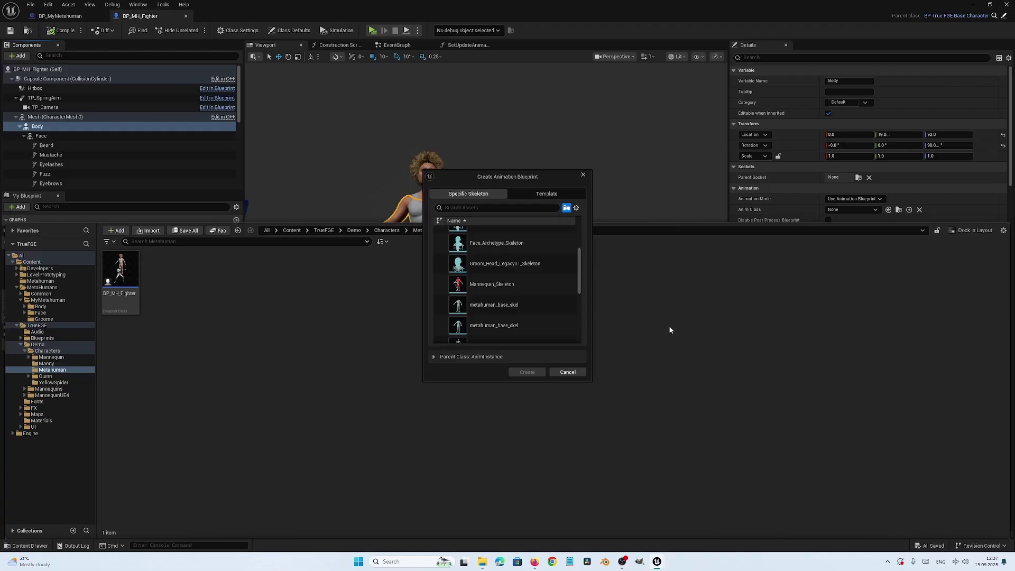
pyautogui.moveTo(484, 304)
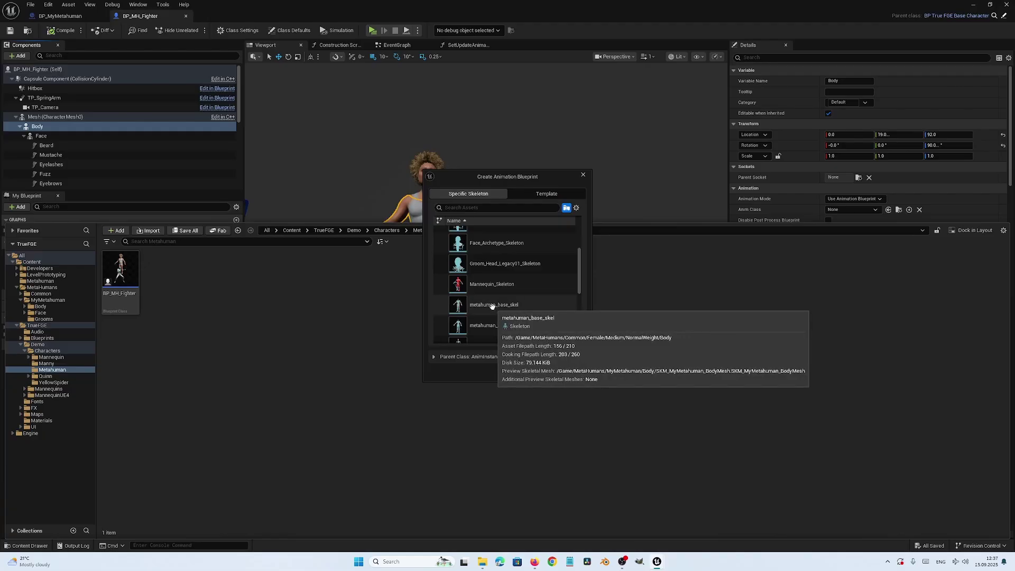
pyautogui.click(484, 304)
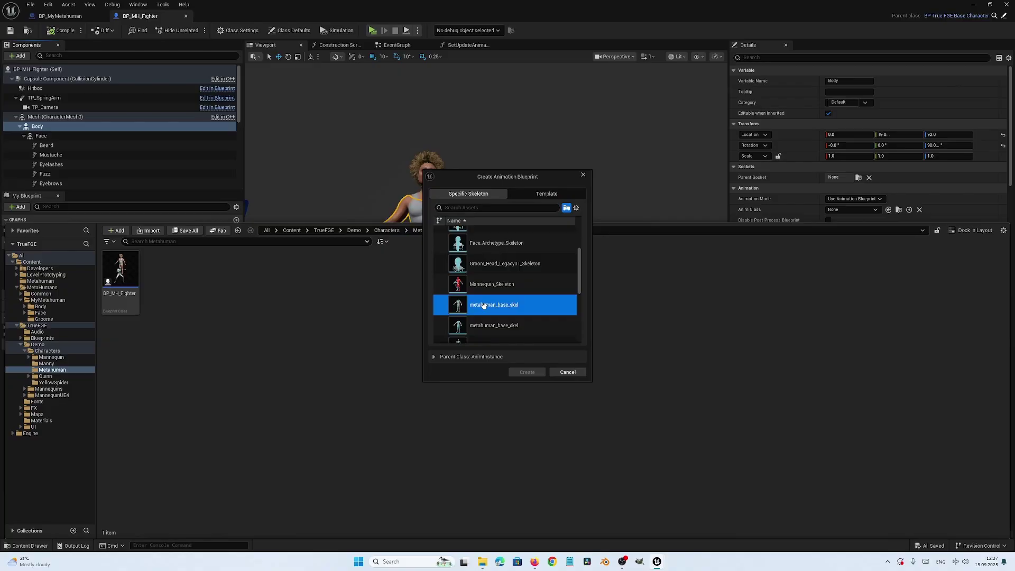
pyautogui.click(527, 370)
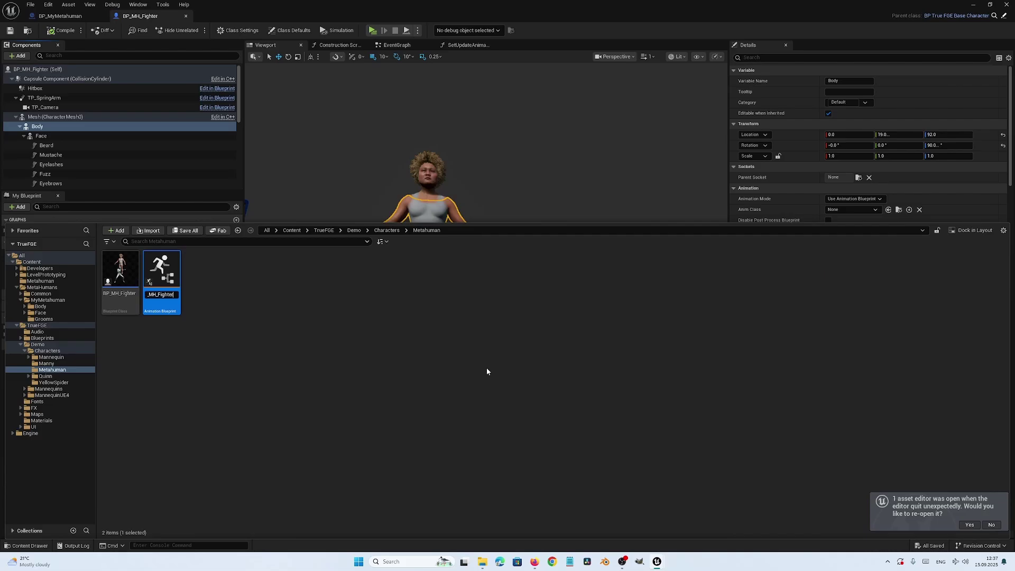
pyautogui.press('Return')
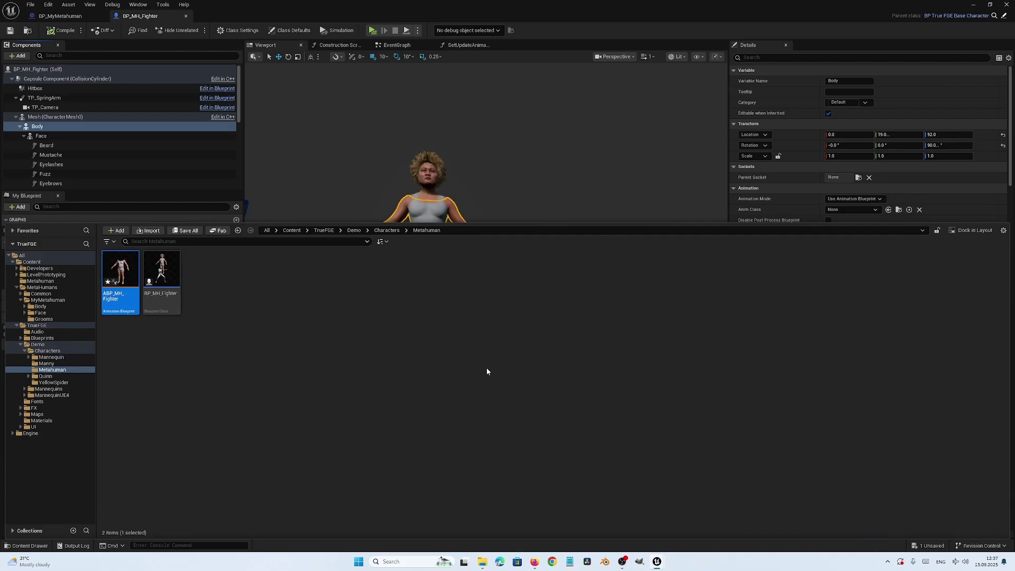
# Add a Retarget Pose From Mesh node feeding Output Pose in ABP_MH_Fighter and compile.
pyautogui.press('Return')
pyautogui.moveTo(387, 313); pyautogui.dragTo(405, 340, button='right')
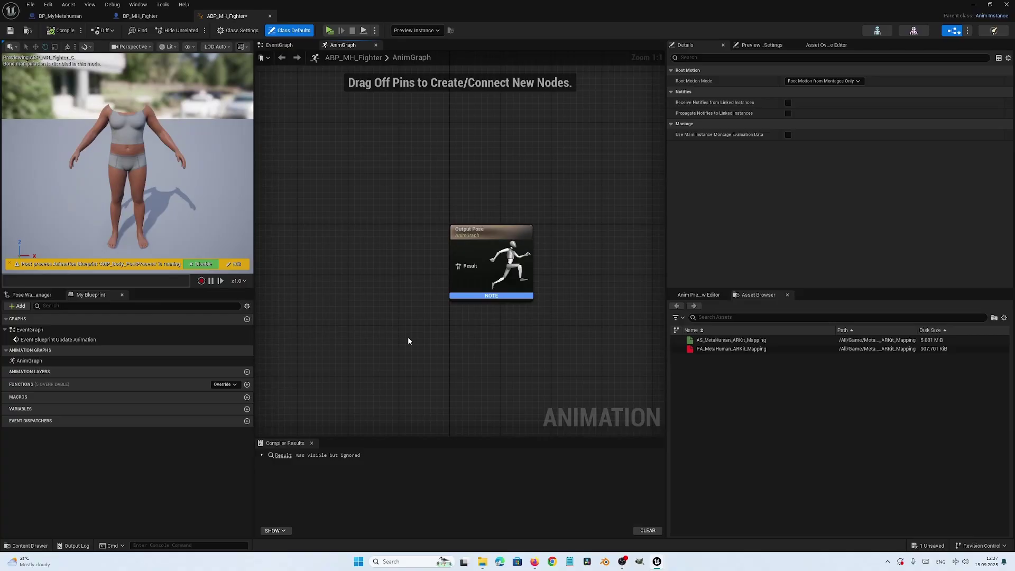
pyautogui.moveTo(377, 292); pyautogui.dragTo(412, 307, button='right')
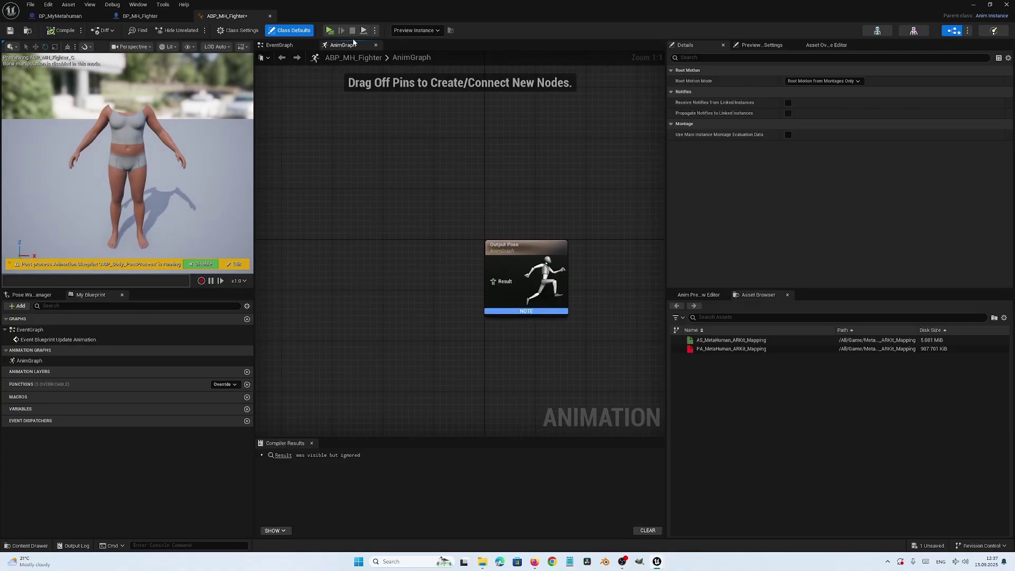
pyautogui.rightClick(364, 265)
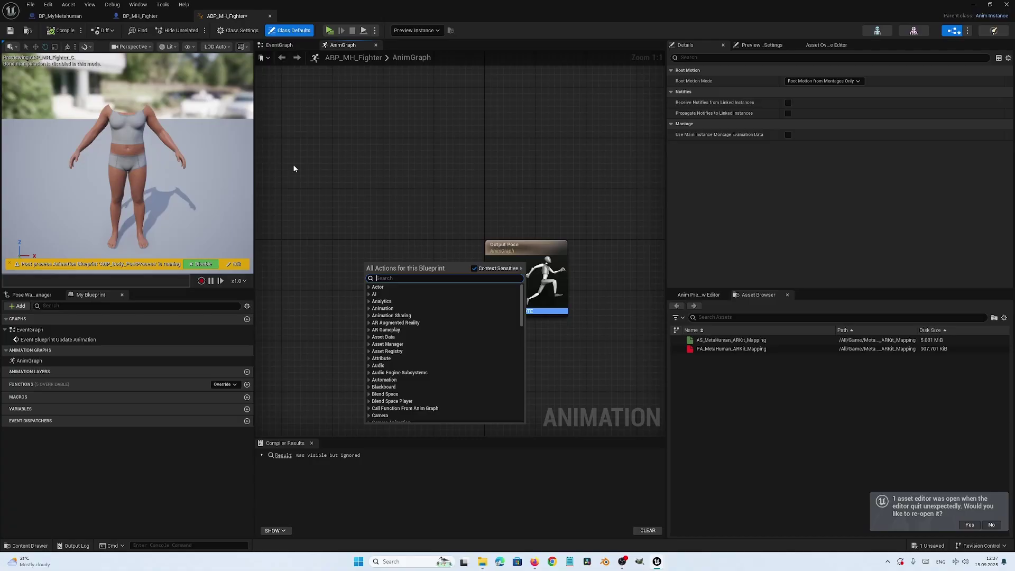
pyautogui.write('retar')
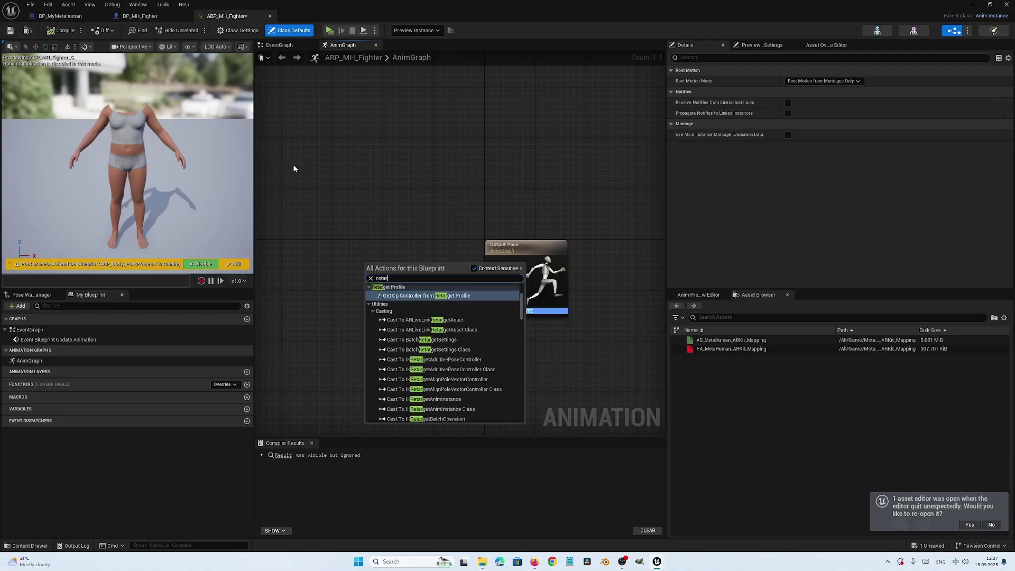
pyautogui.write('get pose fro')
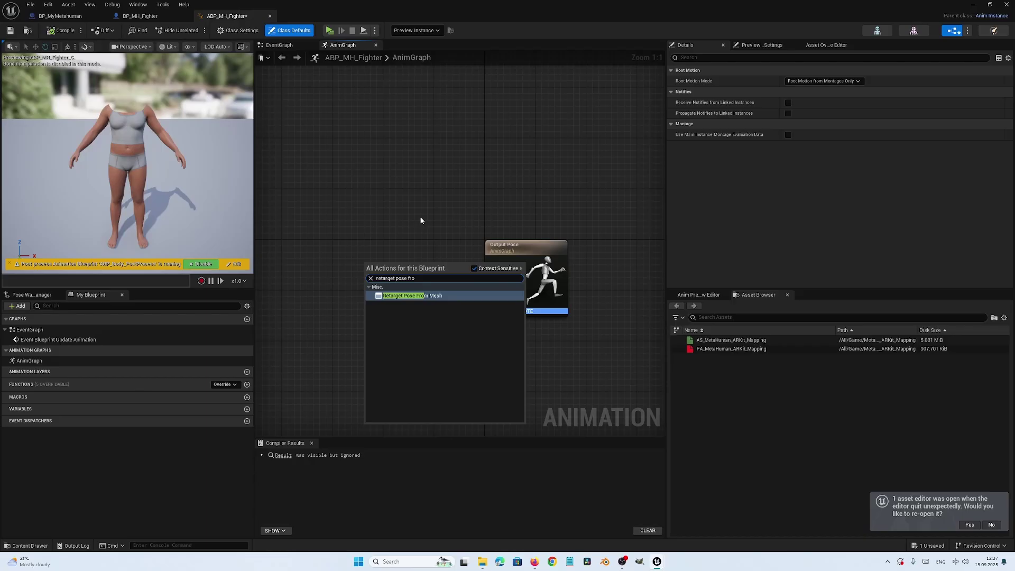
pyautogui.click(411, 296)
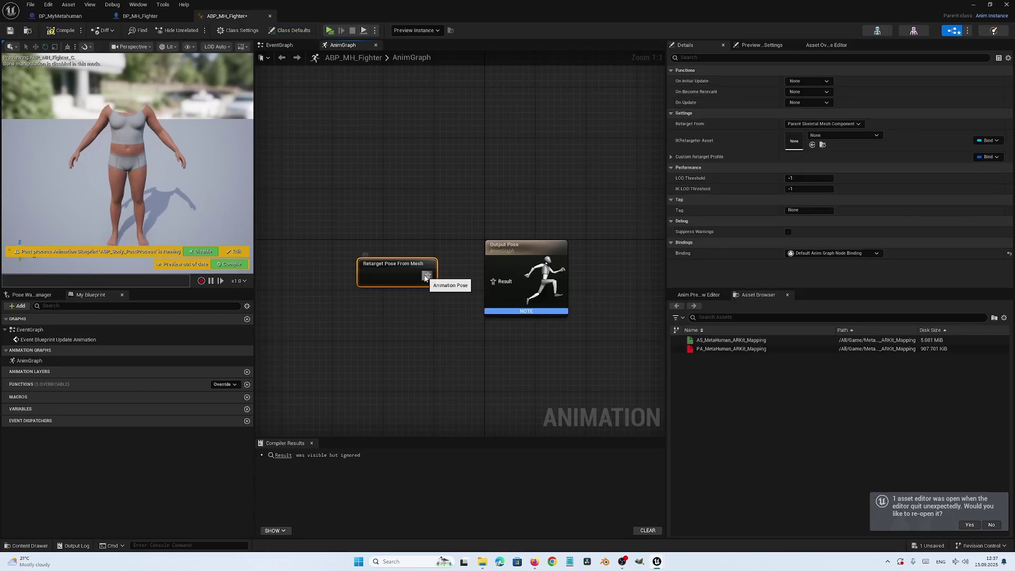
pyautogui.moveTo(426, 275); pyautogui.dragTo(496, 286)
pyautogui.press('F7')
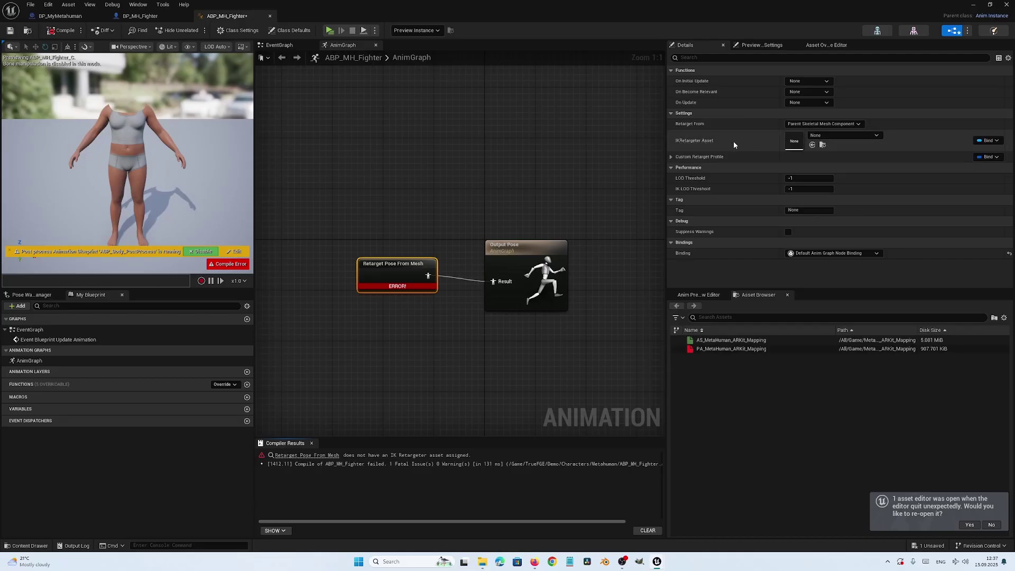
# Set the node's IKRetargeter Asset to RTG_Mannequin and recompile.
pyautogui.click(826, 136)
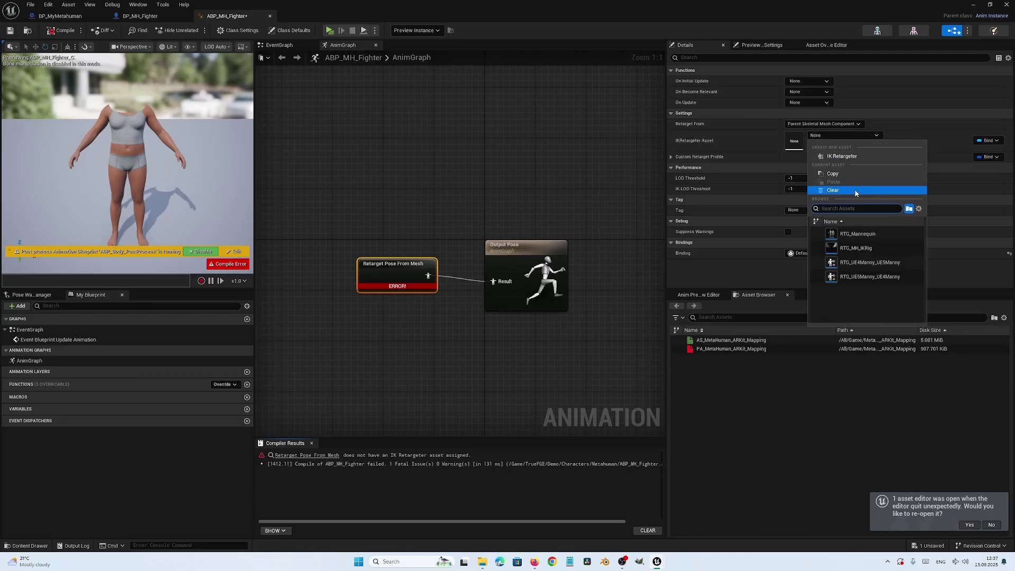
pyautogui.click(850, 234)
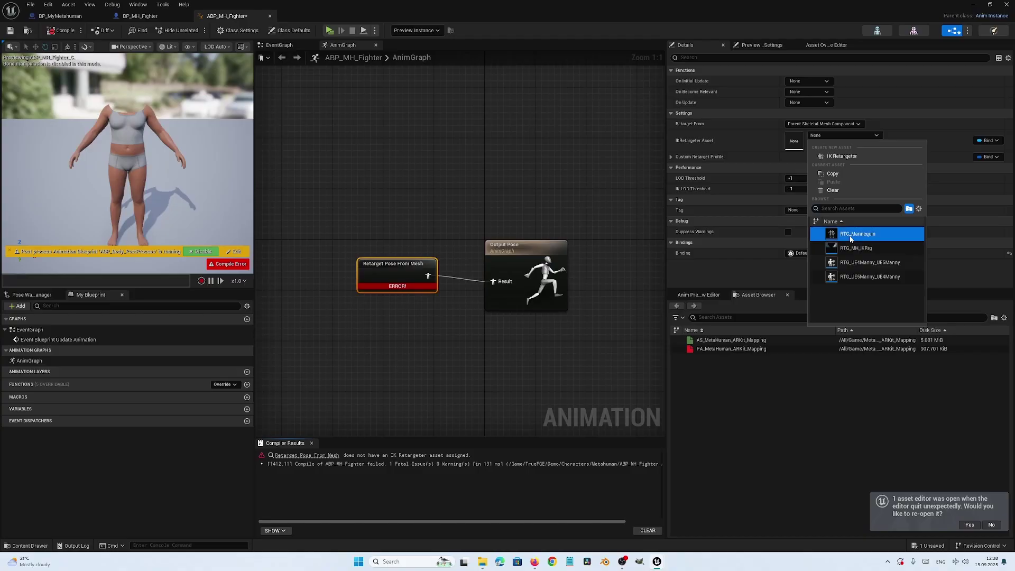
pyautogui.click(60, 30)
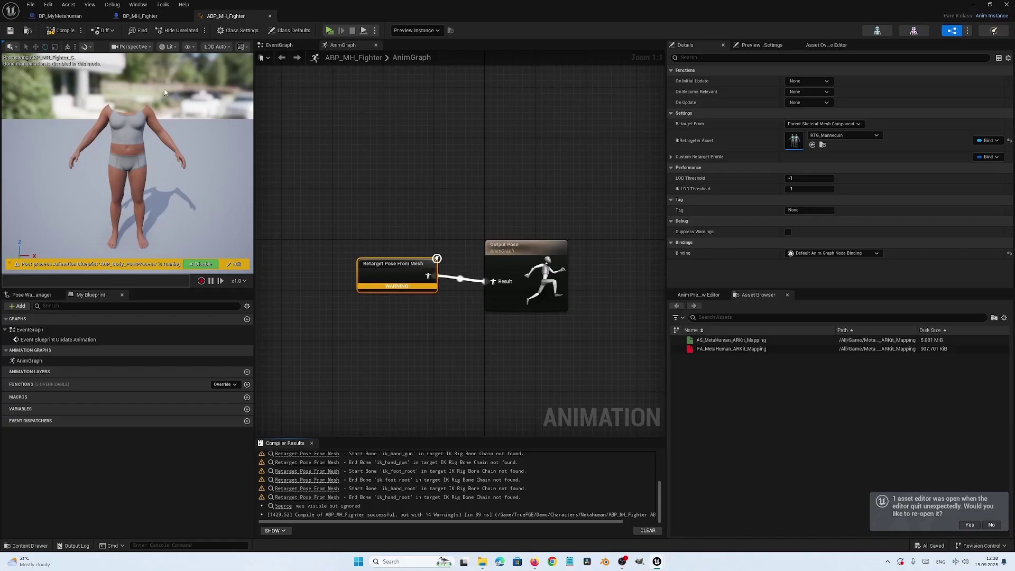
# Set Body's Anim Class to ABP_MH_Fighter and reset its location and rotation.
pyautogui.click(143, 20)
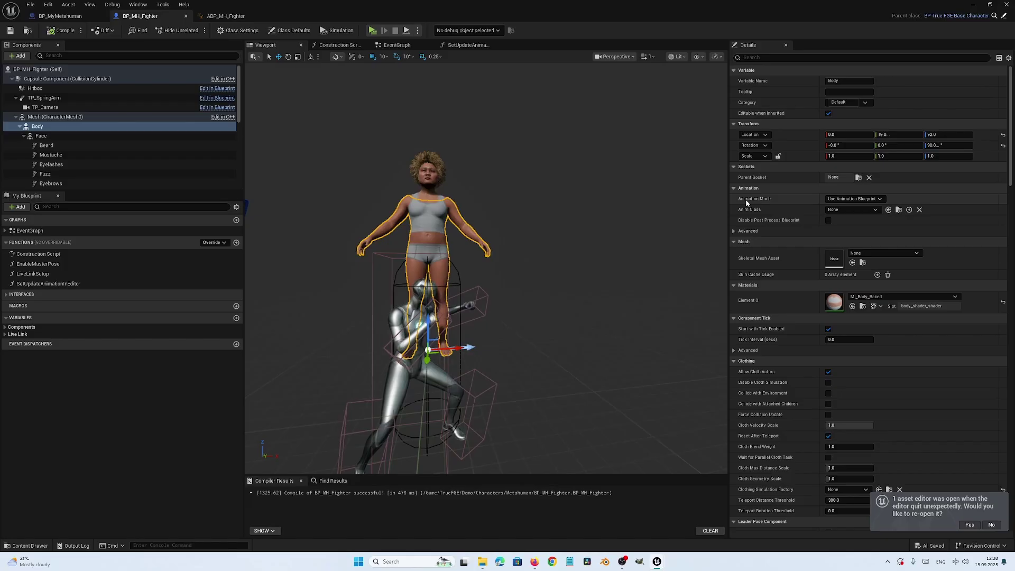
pyautogui.click(864, 209)
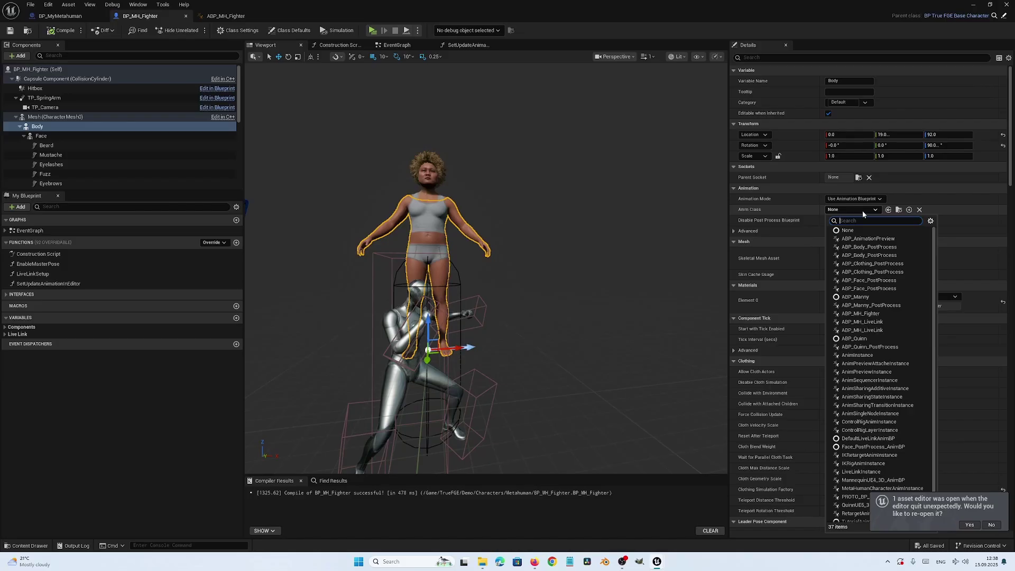
pyautogui.write('bp mh fig')
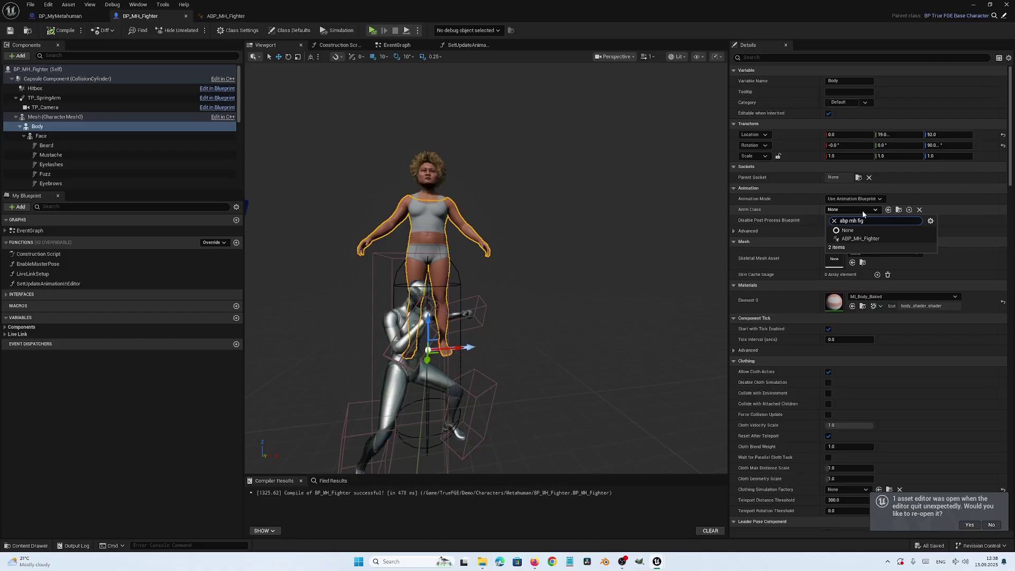
pyautogui.click(860, 238)
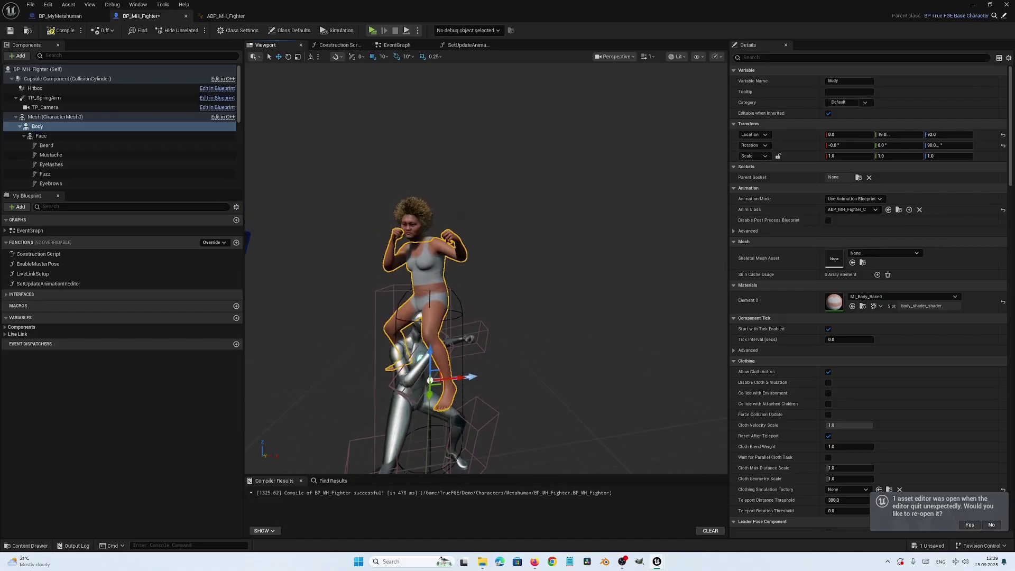
pyautogui.click(1004, 135)
pyautogui.click(1000, 145)
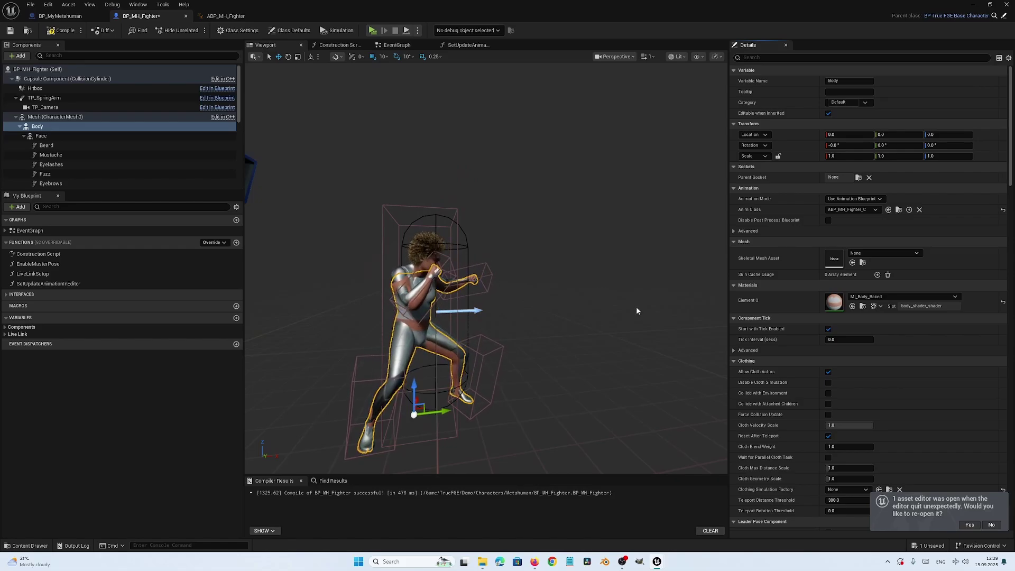
# Hide Mesh (CharacterMesh0), set Always Tick Pose and Refresh Bones, then compile and save.
pyautogui.click(37, 117)
pyautogui.click(786, 58)
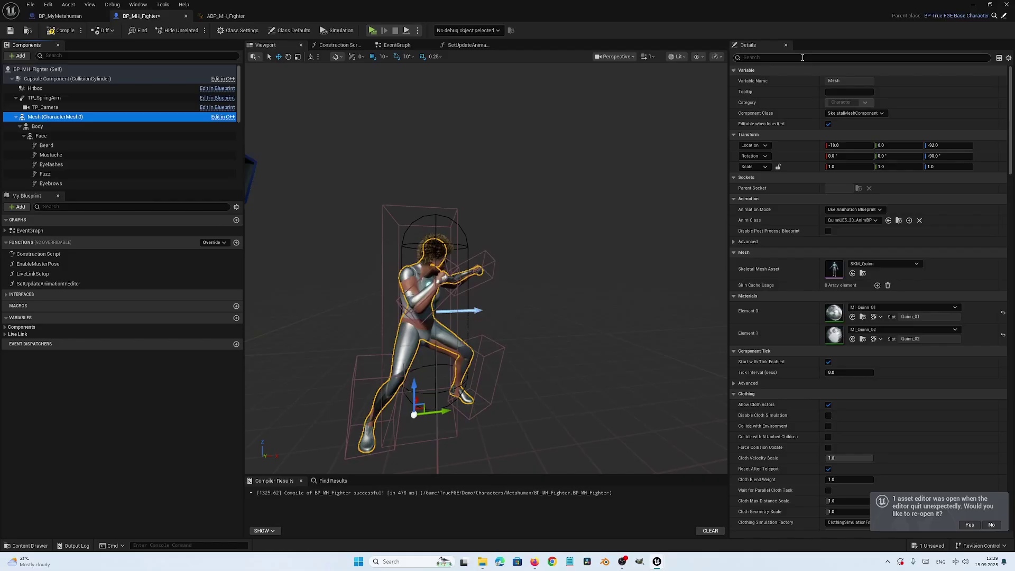
pyautogui.write('vis')
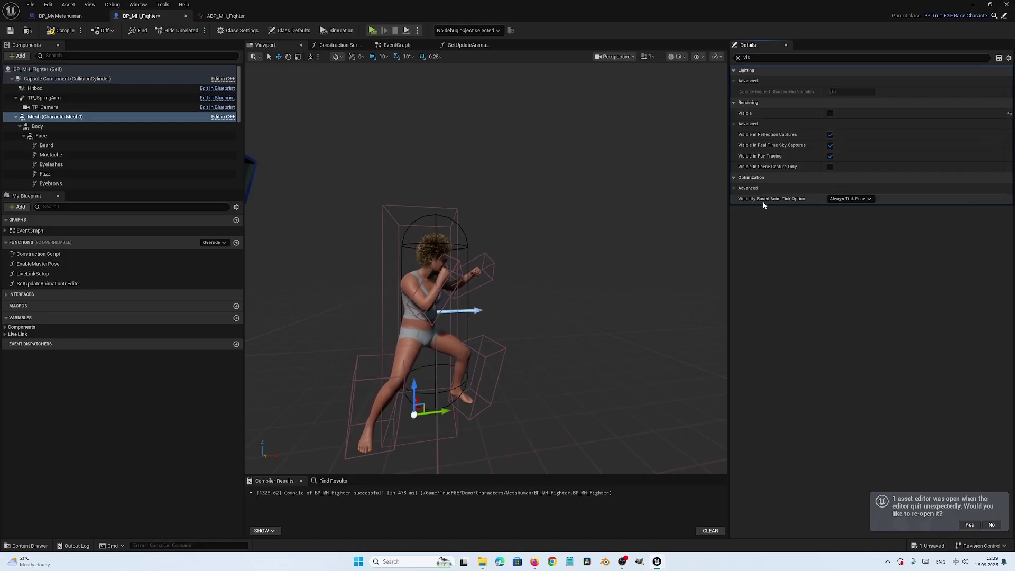
pyautogui.click(847, 200)
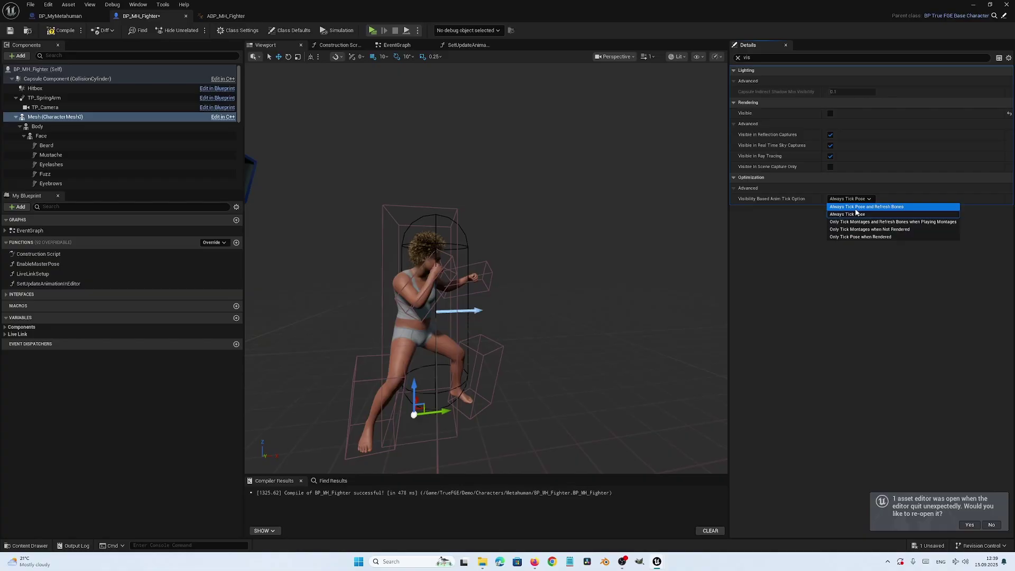
pyautogui.click(867, 207)
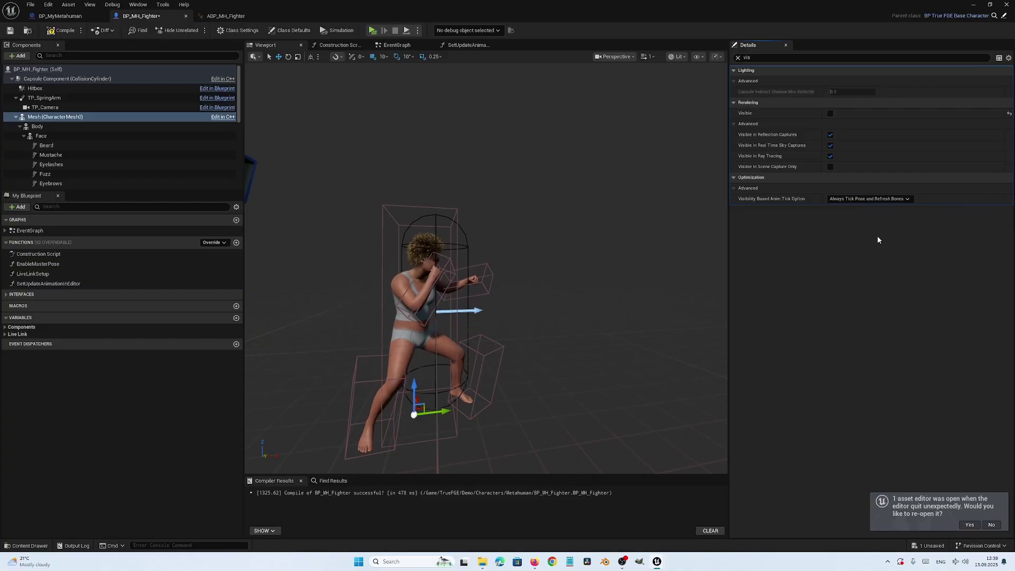
pyautogui.click(50, 32)
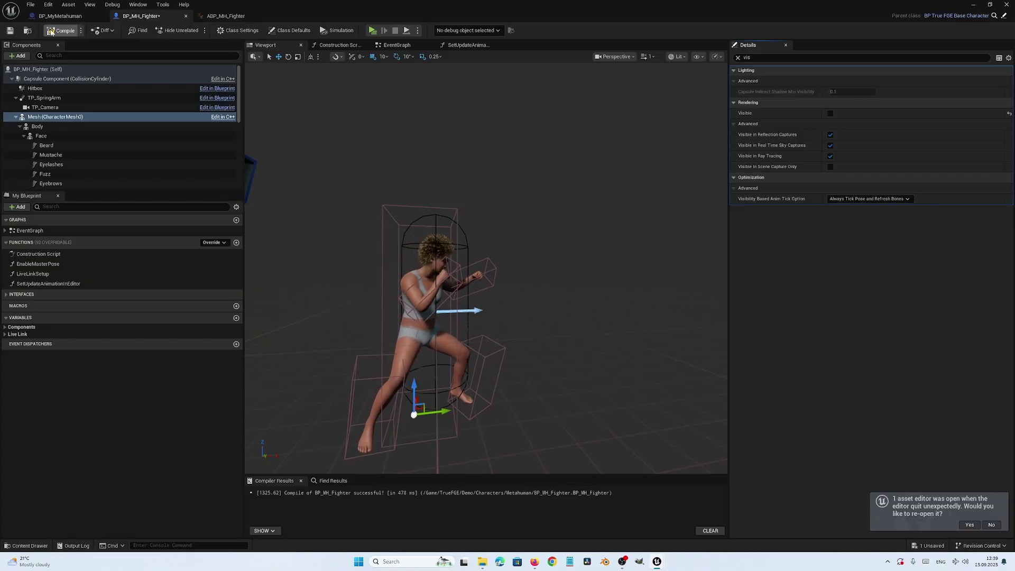
pyautogui.click(10, 31)
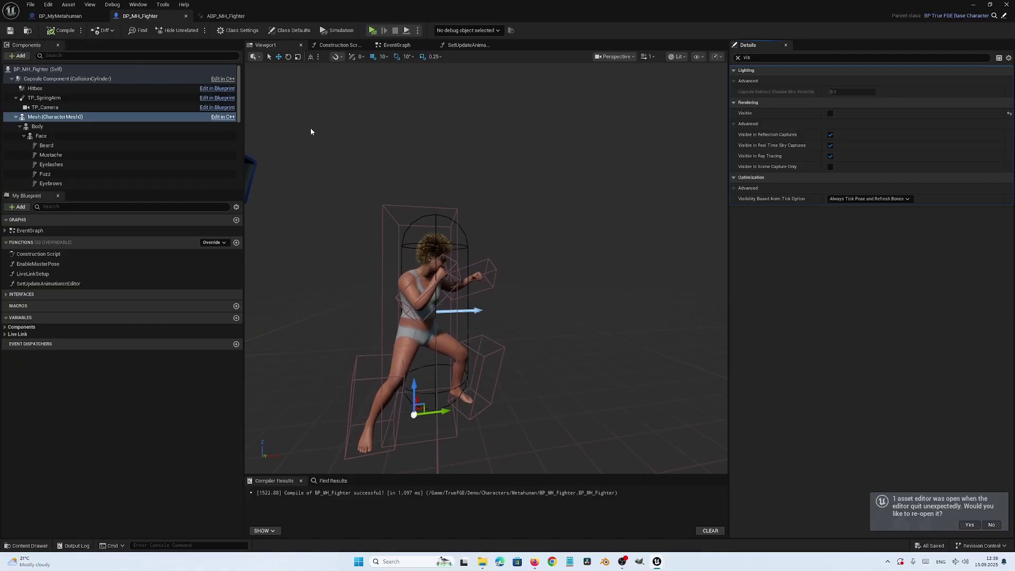
pyautogui.click(340, 46)
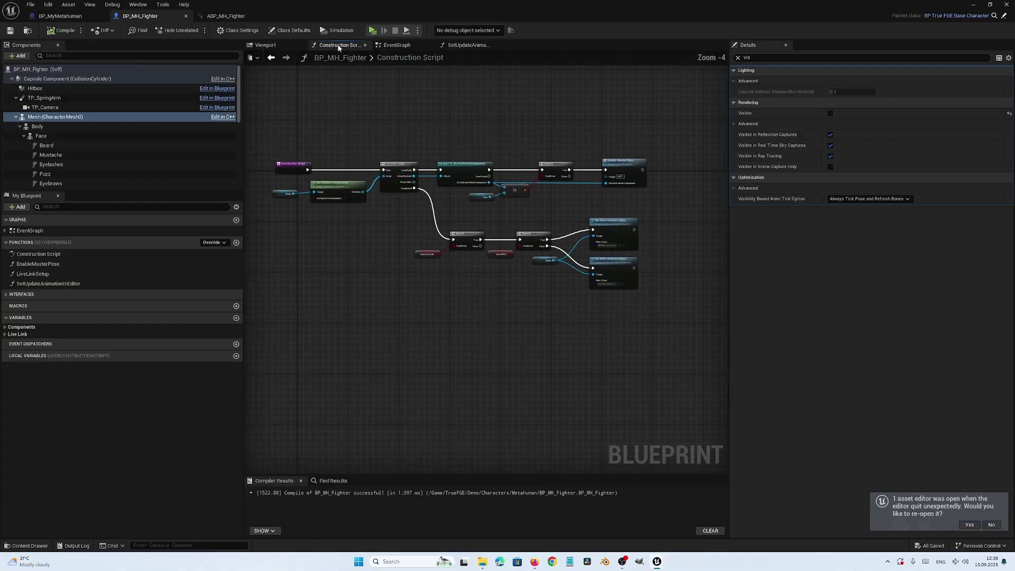
# Insert a Parent: Construction Script call between the Construction Script event and the For Each Loop.
pyautogui.moveTo(335, 138); pyautogui.dragTo(452, 135, button='right')
pyautogui.scroll(4, 470, 237)
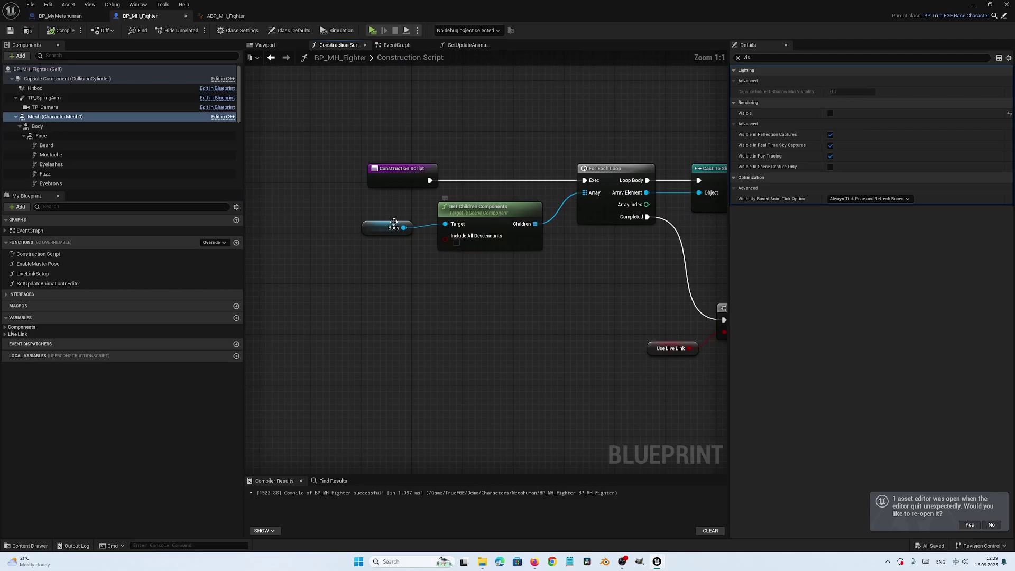
pyautogui.click(452, 234)
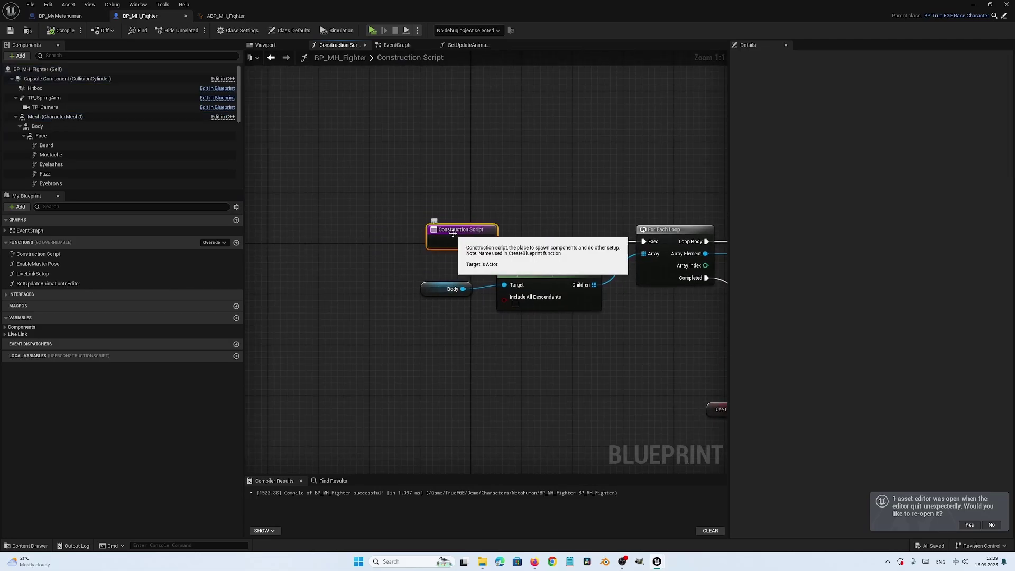
pyautogui.rightClick(452, 234)
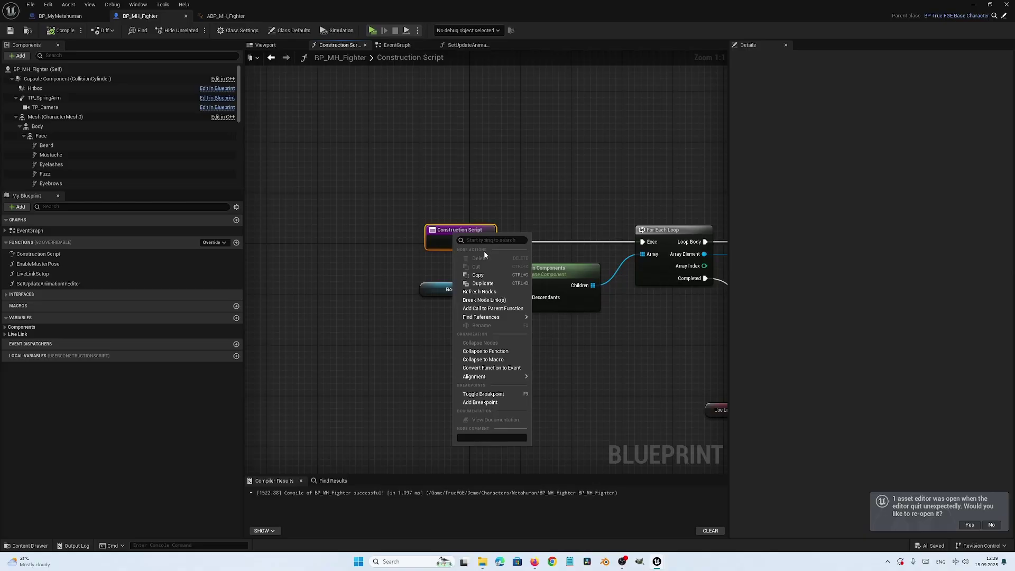
pyautogui.click(484, 308)
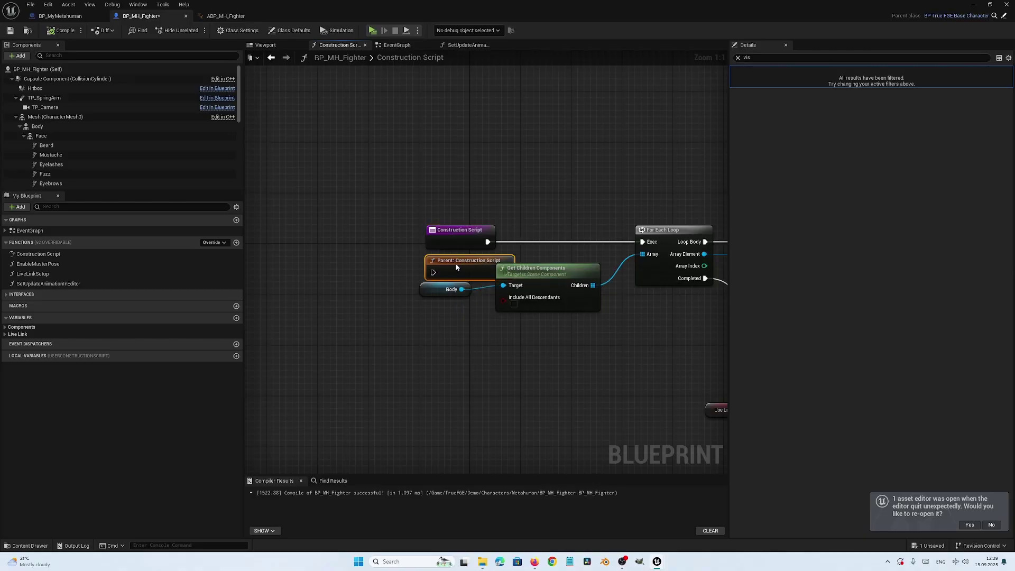
pyautogui.moveTo(455, 262); pyautogui.dragTo(546, 214)
pyautogui.moveTo(487, 242); pyautogui.dragTo(522, 230)
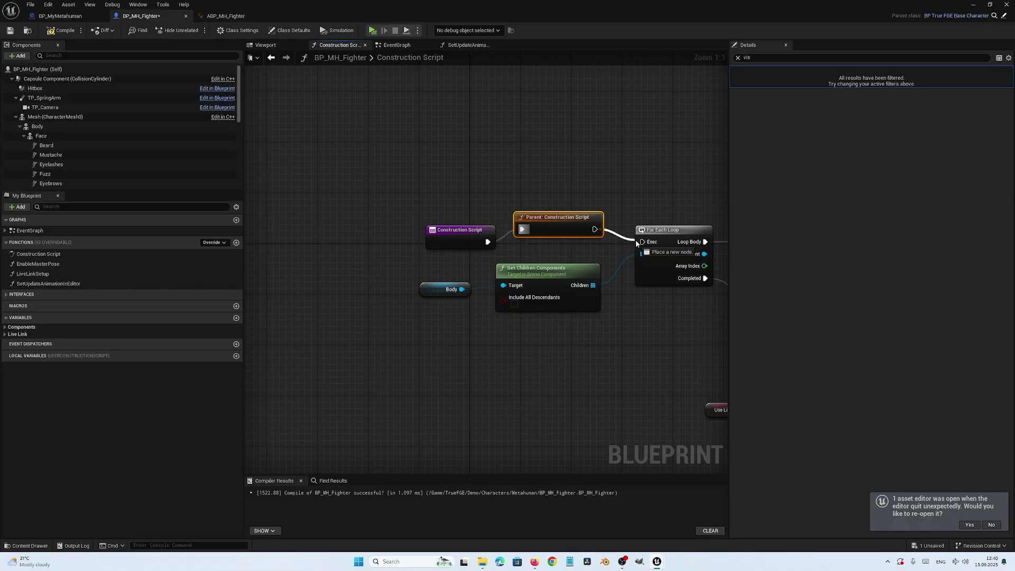
pyautogui.moveTo(637, 243); pyautogui.dragTo(642, 242)
pyautogui.moveTo(629, 204); pyautogui.dragTo(561, 214, button='right')
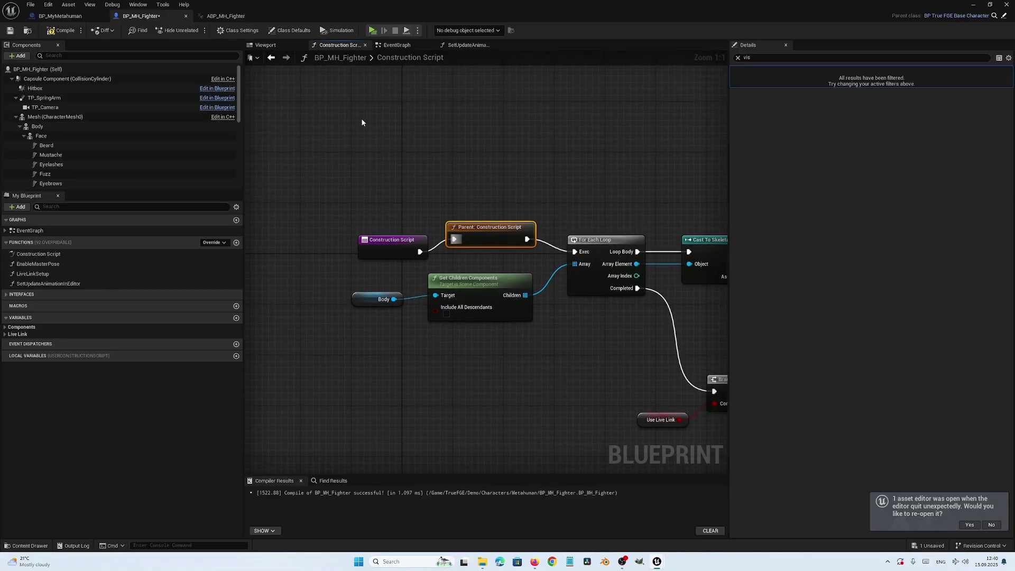
pyautogui.click(387, 49)
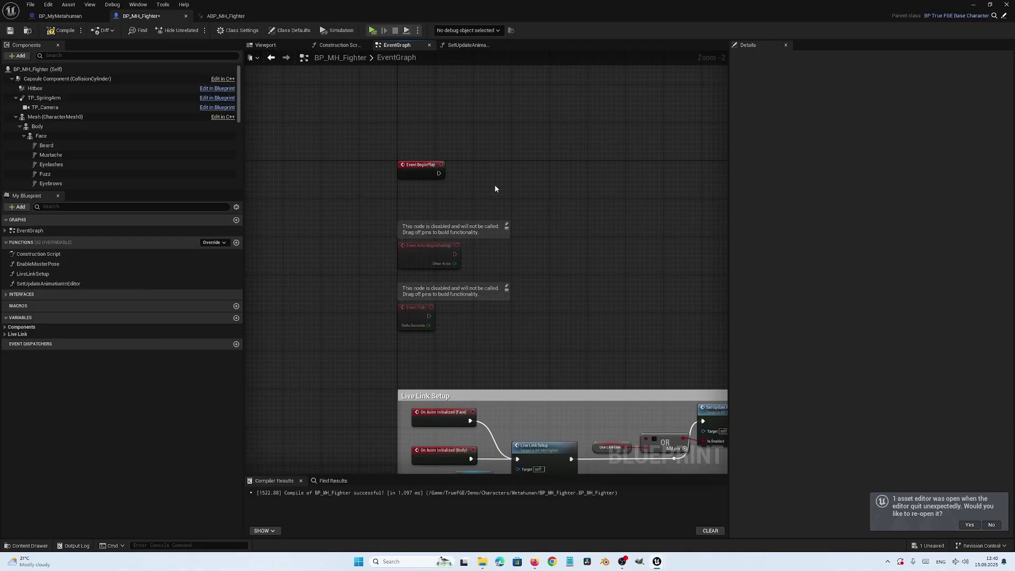
# Add a Parent: BeginPlay call beside Event BeginPlay.
pyautogui.click(412, 169)
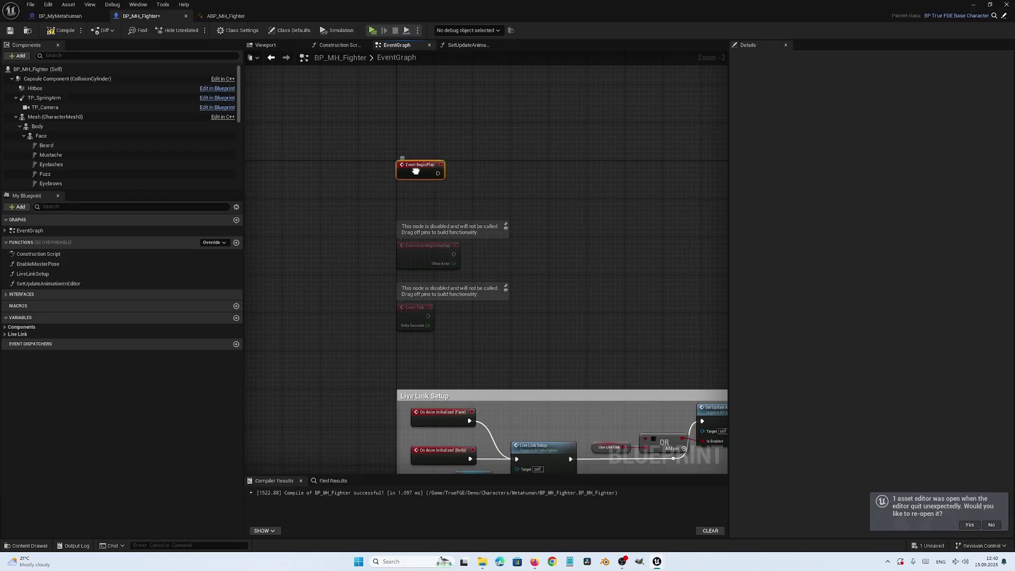
pyautogui.rightClick(417, 173)
pyautogui.click(437, 247)
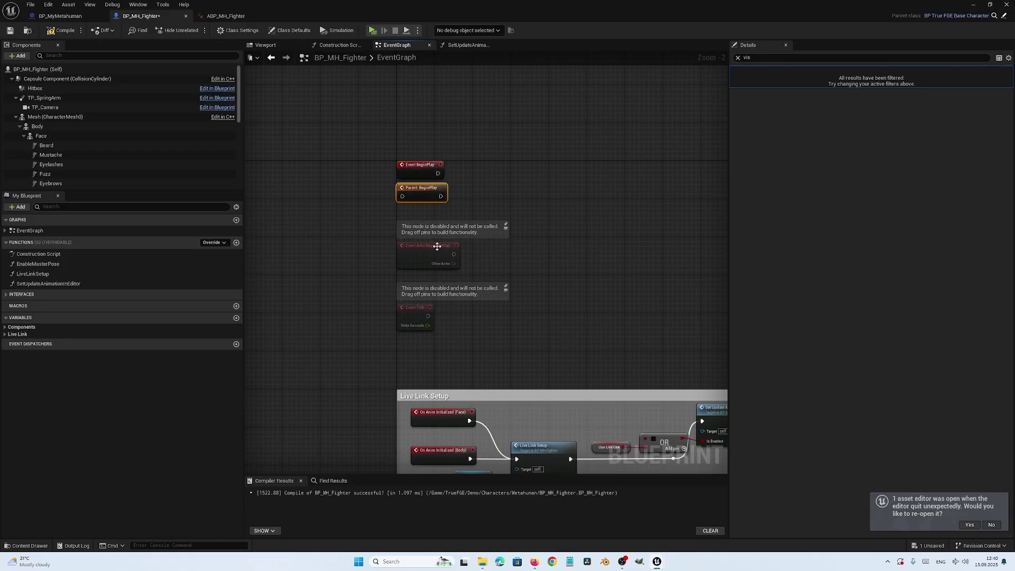
pyautogui.moveTo(413, 192); pyautogui.dragTo(469, 182)
# Add a Parent: ActorBeginOverlap call and wire Event ActorBeginOverlap into it.
pyautogui.click(423, 252)
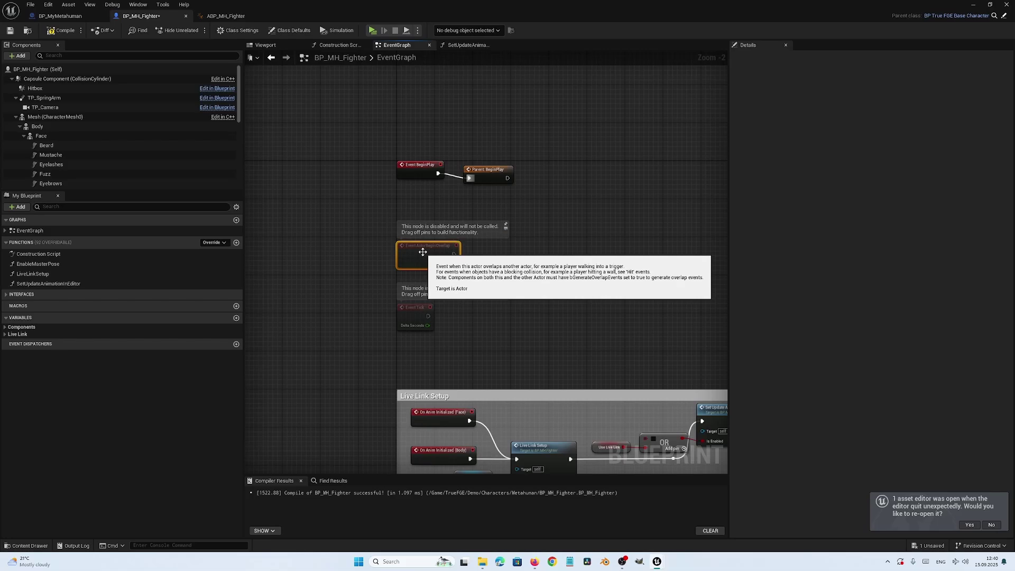
pyautogui.rightClick(425, 251)
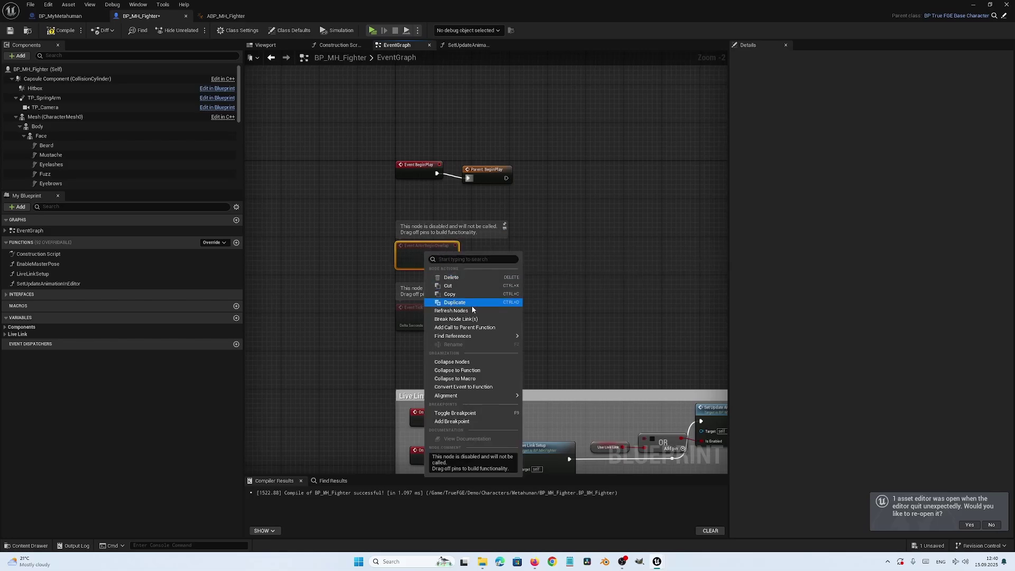
pyautogui.click(464, 328)
pyautogui.moveTo(429, 274); pyautogui.dragTo(510, 241)
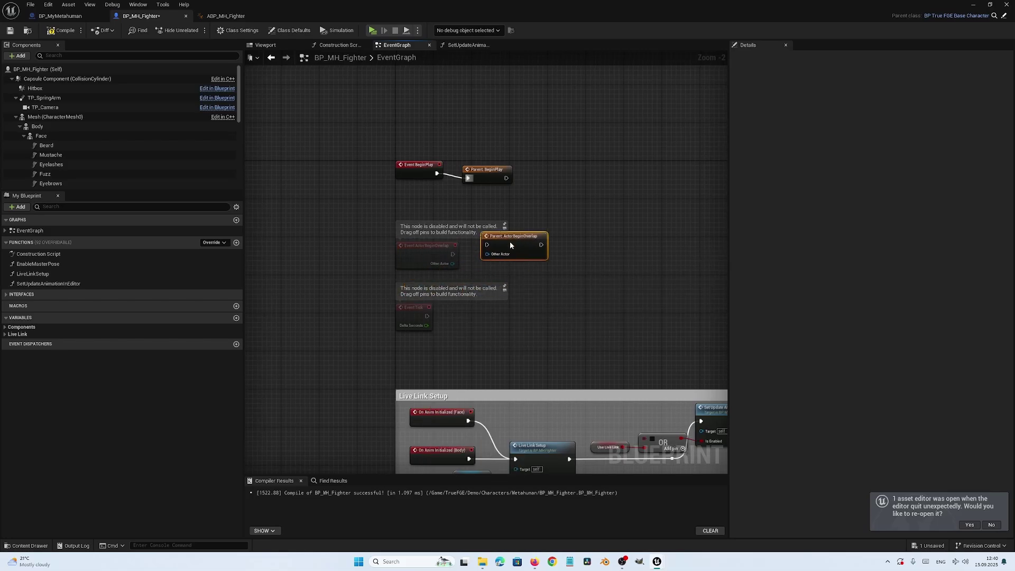
pyautogui.moveTo(452, 254); pyautogui.dragTo(482, 255)
pyautogui.click(487, 327)
# Add a Parent: Tick call placed beside Event Tick.
pyautogui.click(412, 311)
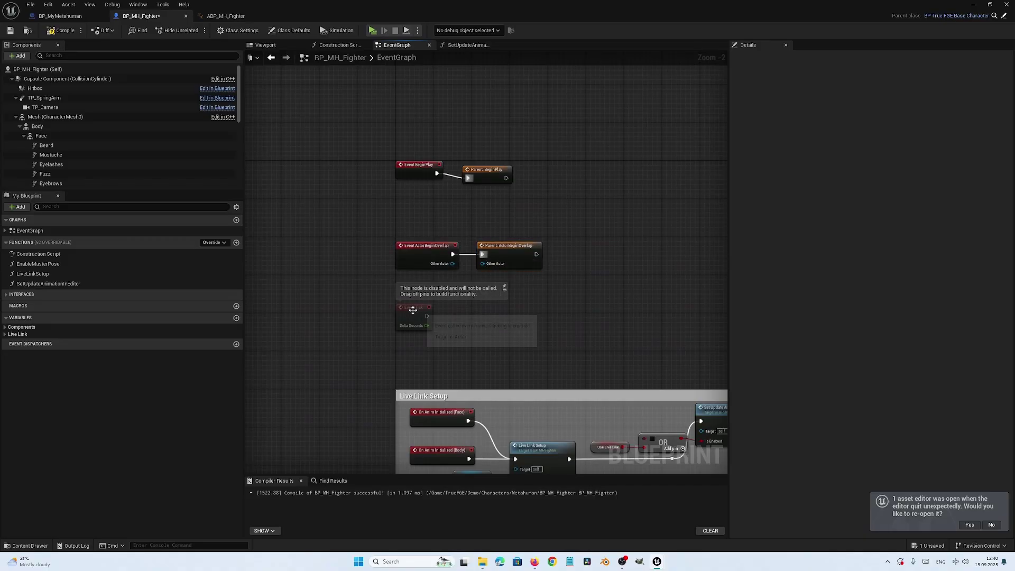
pyautogui.rightClick(412, 312)
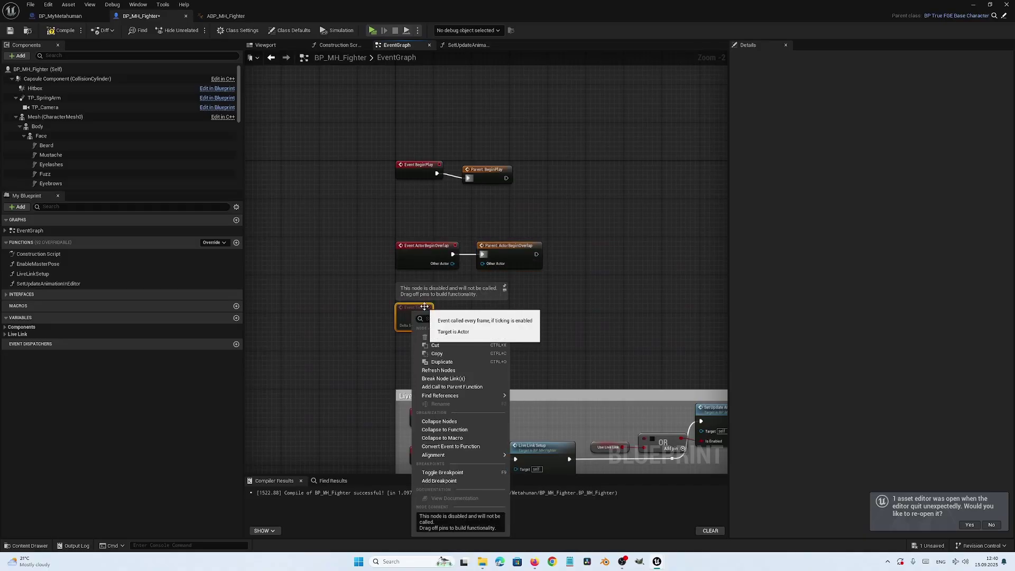
pyautogui.click(434, 387)
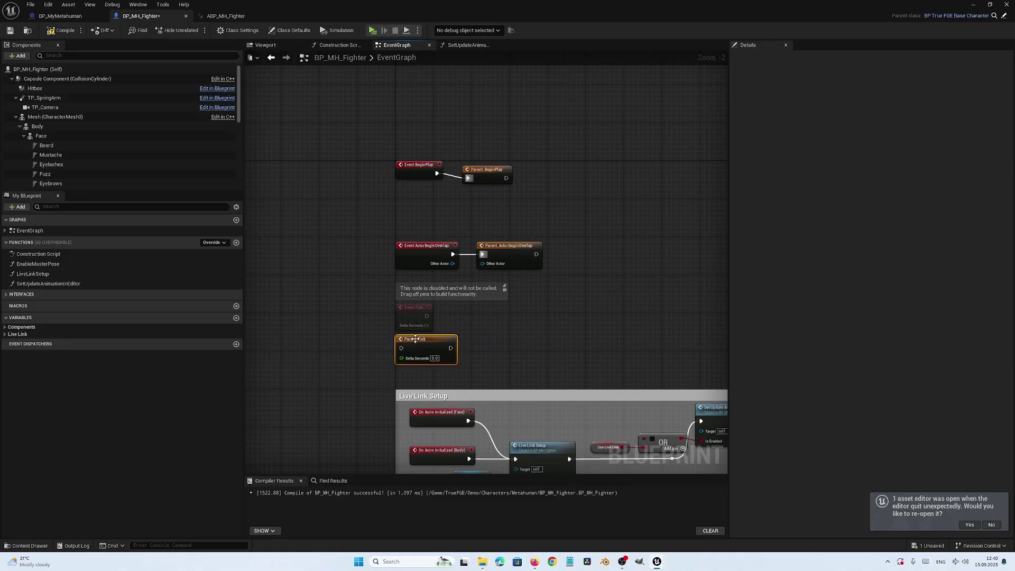
pyautogui.moveTo(414, 339); pyautogui.dragTo(462, 321)
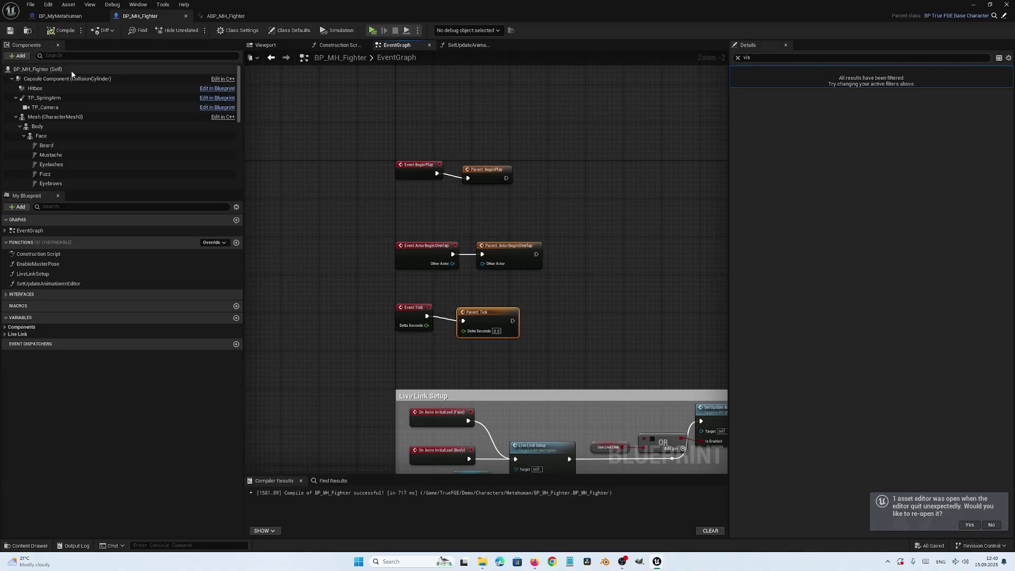
# Change BP_MH_Fighter's Character default from Quinn to Metahuman, then save and close the editor.
pyautogui.click(264, 46)
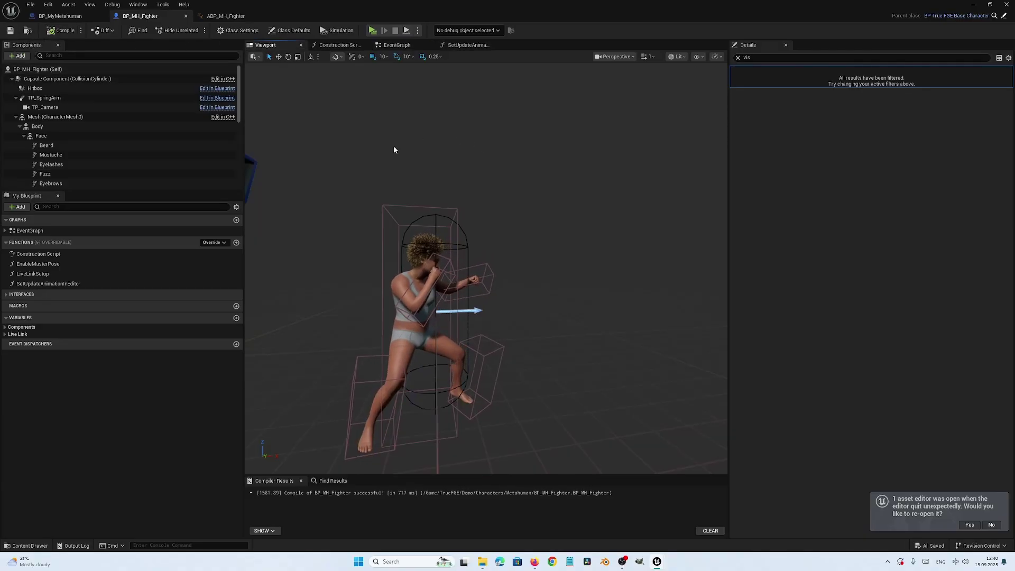
pyautogui.click(63, 69)
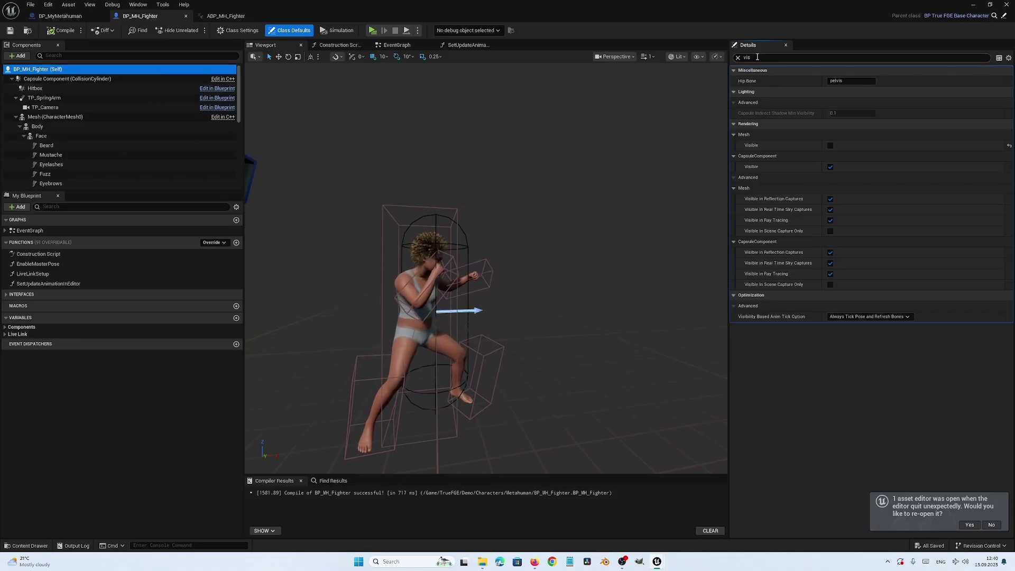
pyautogui.click(842, 57)
pyautogui.write('chara')
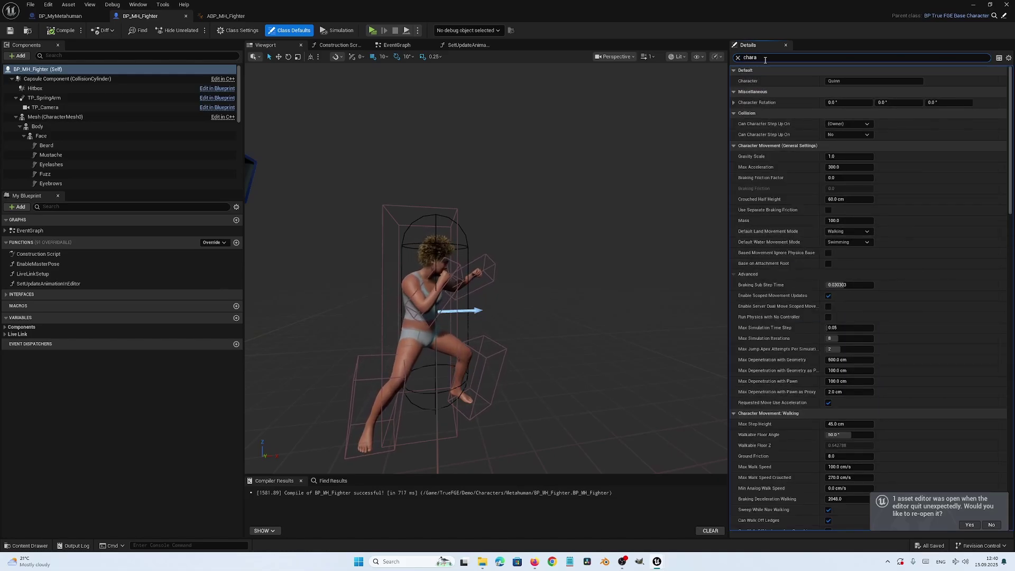
pyautogui.write('cter')
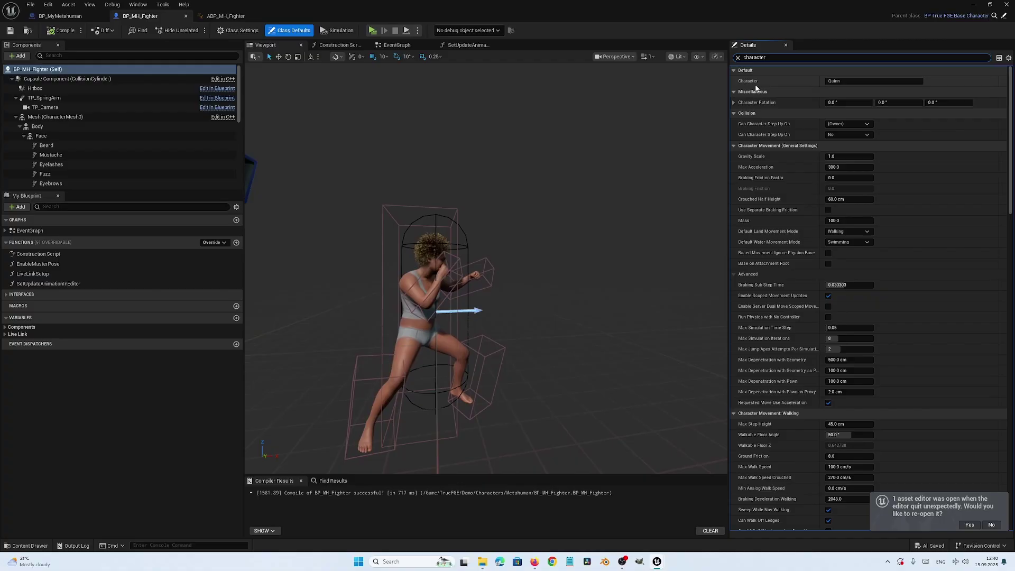
pyautogui.click(873, 81)
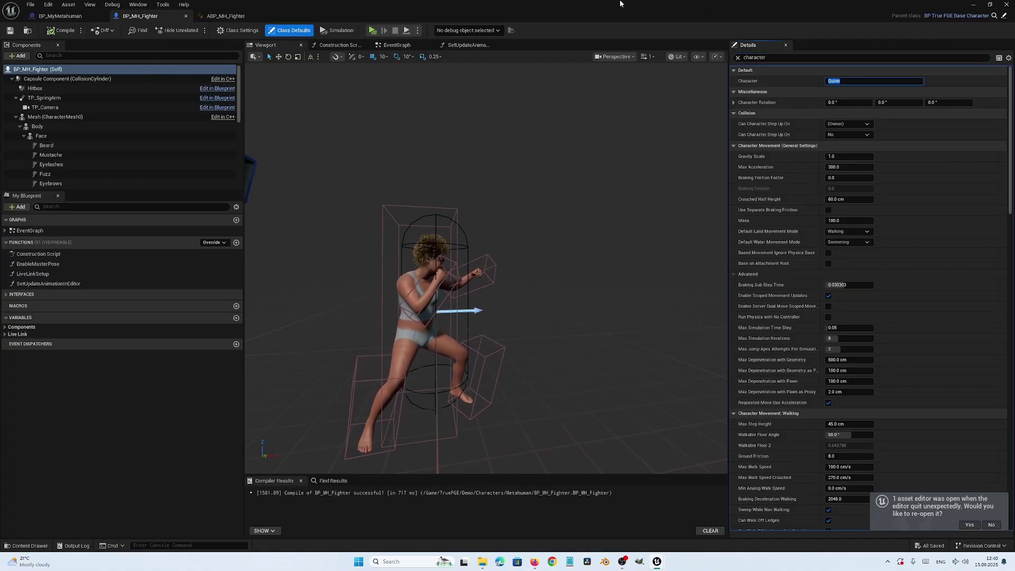
pyautogui.write('M')
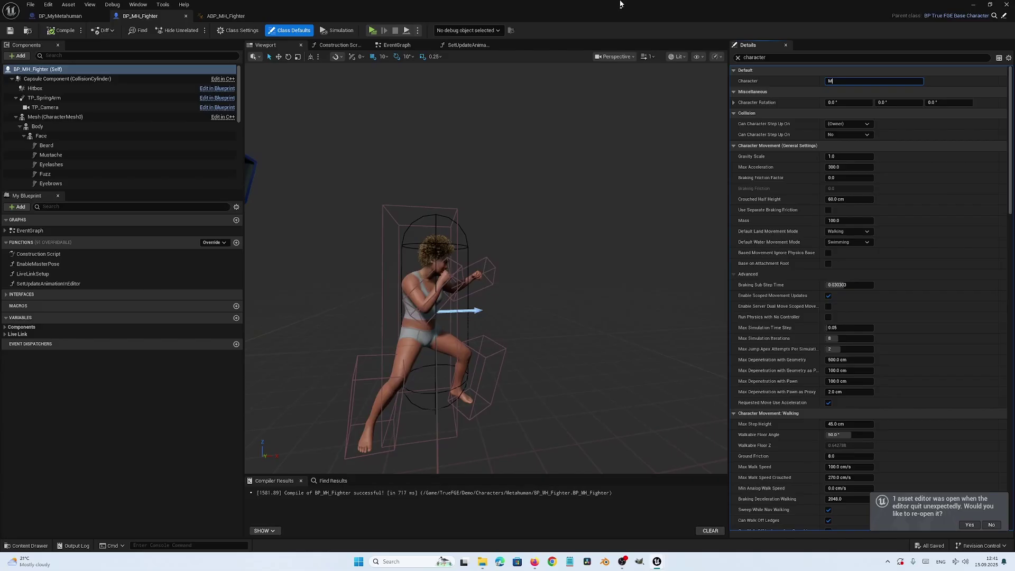
pyautogui.write('elahuman')
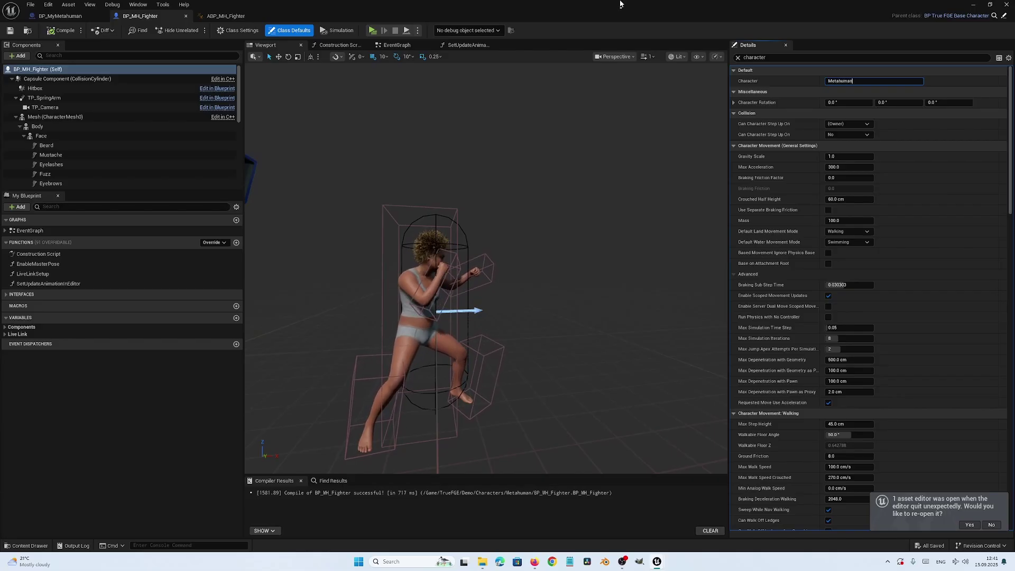
pyautogui.click(8, 33)
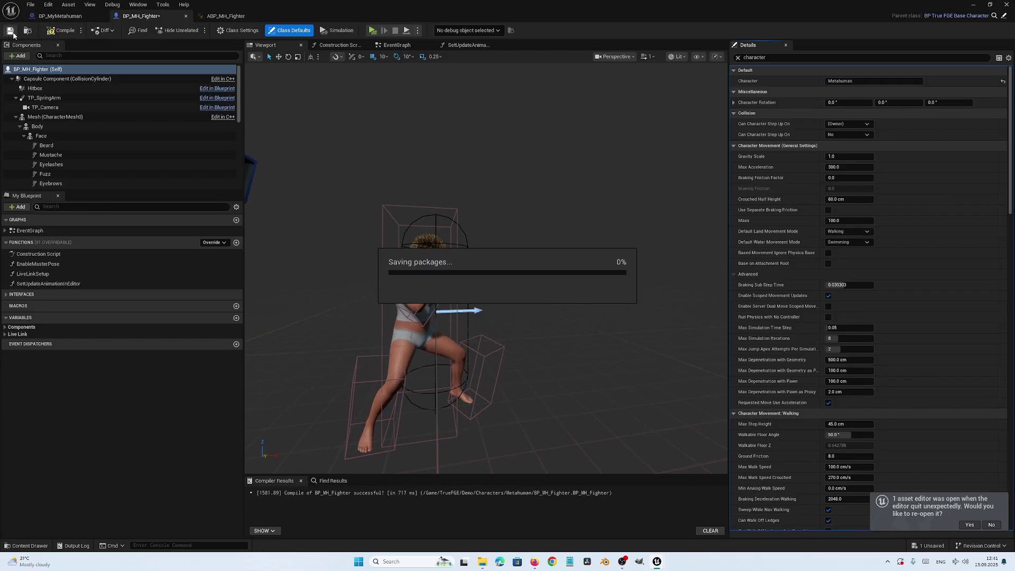
pyautogui.click(1004, 4)
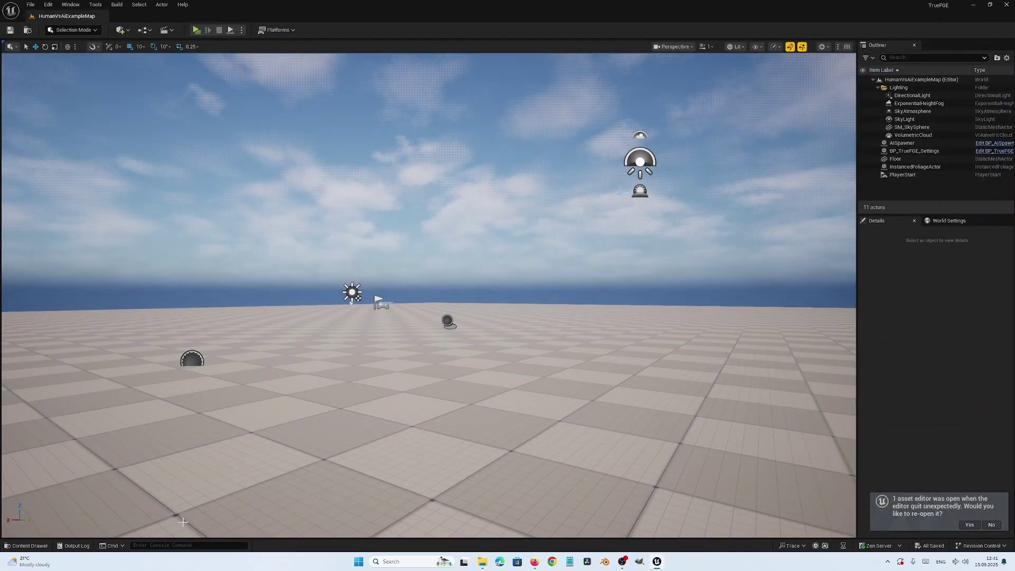
# Open BP_TrueFGE_Functions from TrueFGE > Blueprints > Miscellaneous and view its PopulateCharactersMap graph.
pyautogui.click(30, 546)
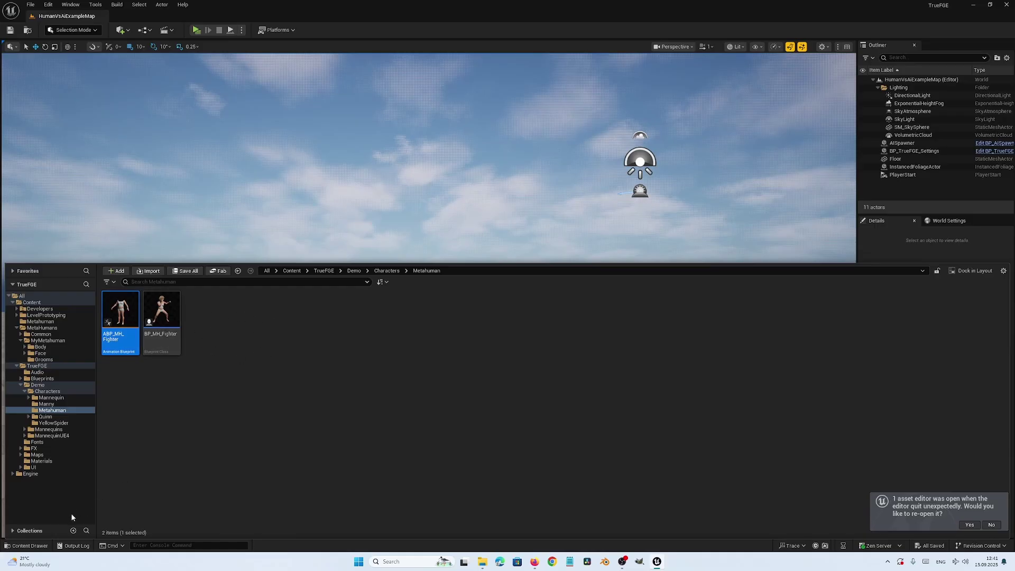
pyautogui.click(30, 545)
pyautogui.click(30, 545)
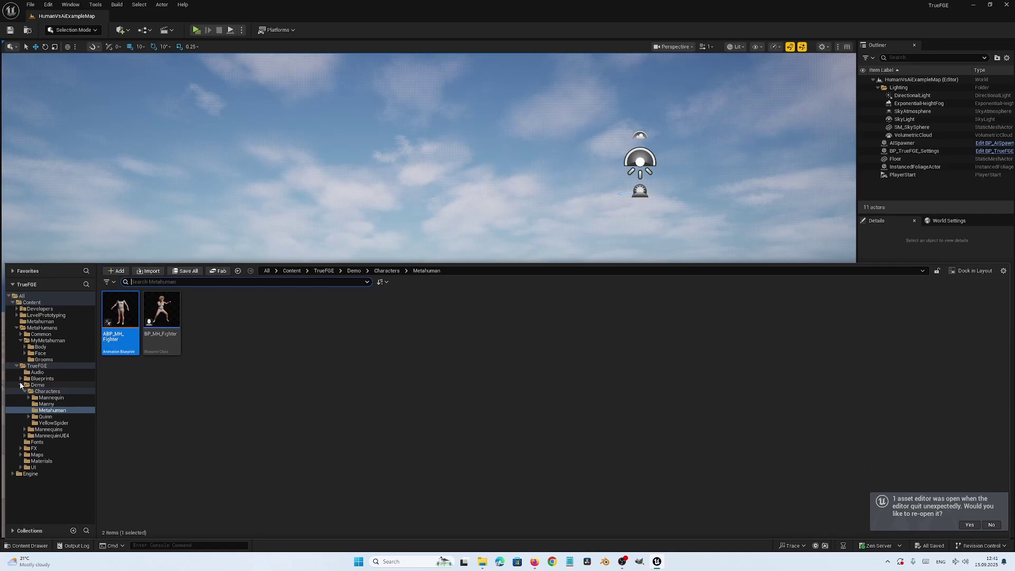
pyautogui.click(21, 379)
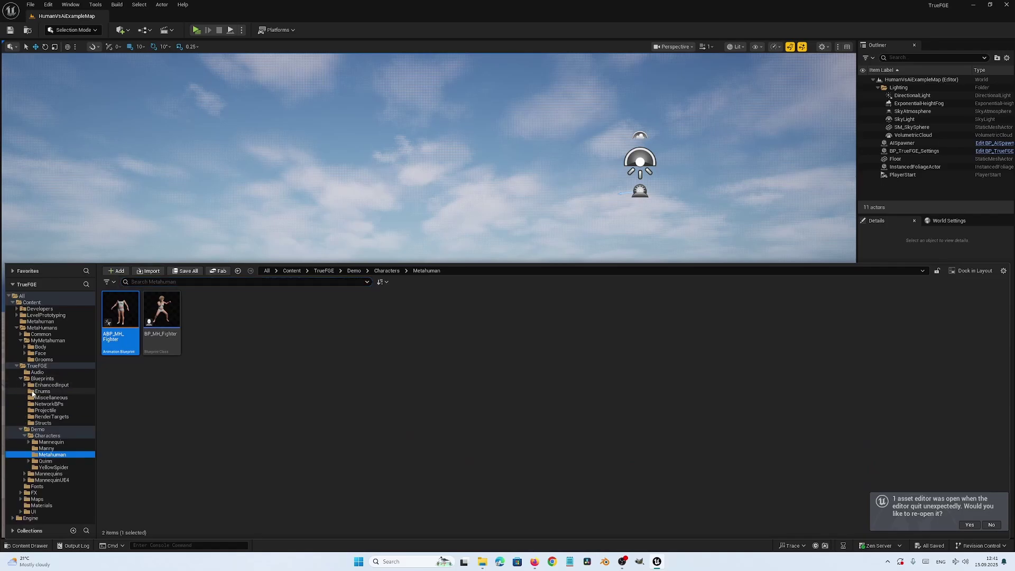
pyautogui.click(51, 397)
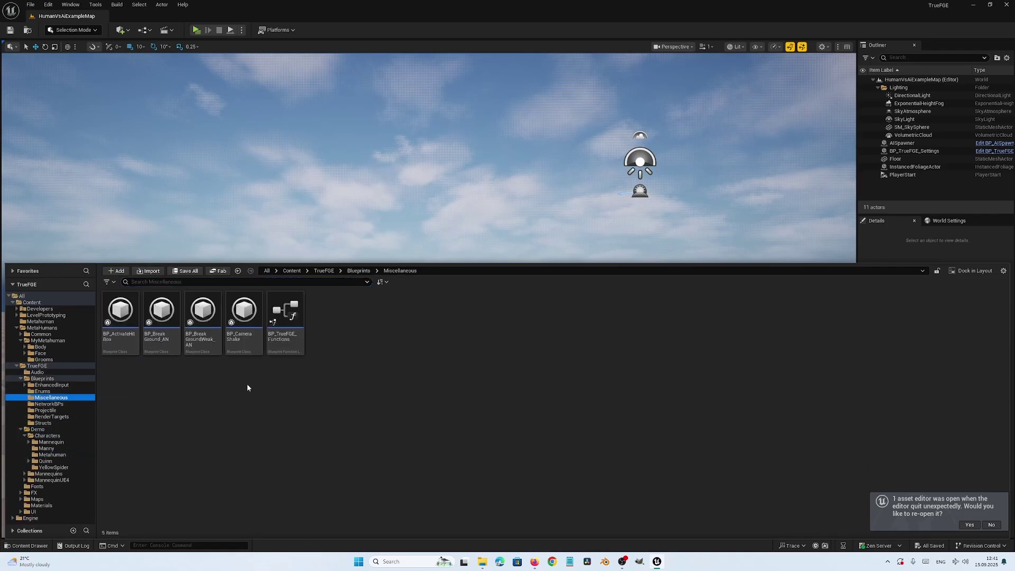
pyautogui.doubleClick(294, 319)
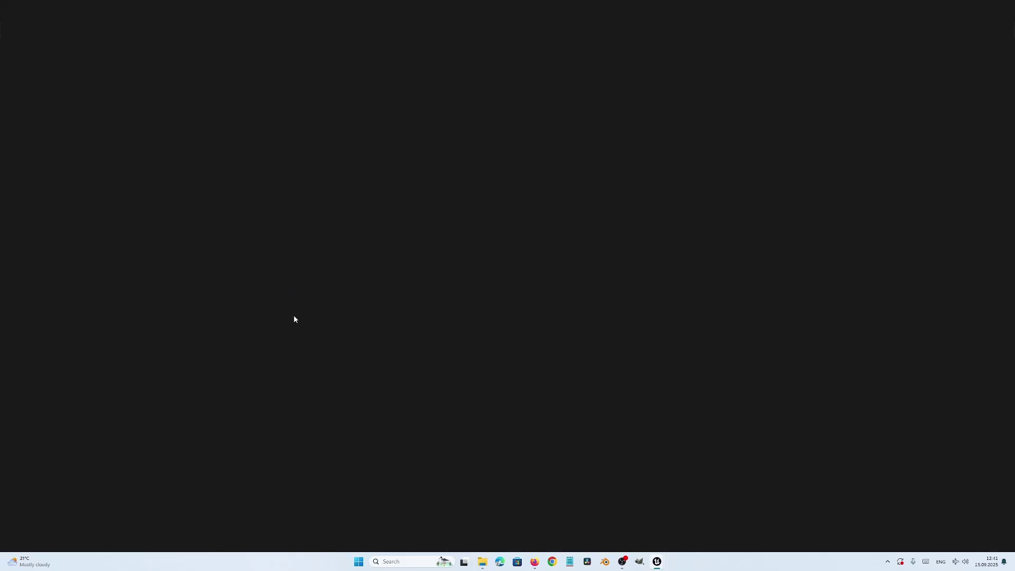
pyautogui.moveTo(353, 328); pyautogui.dragTo(422, 334, button='right')
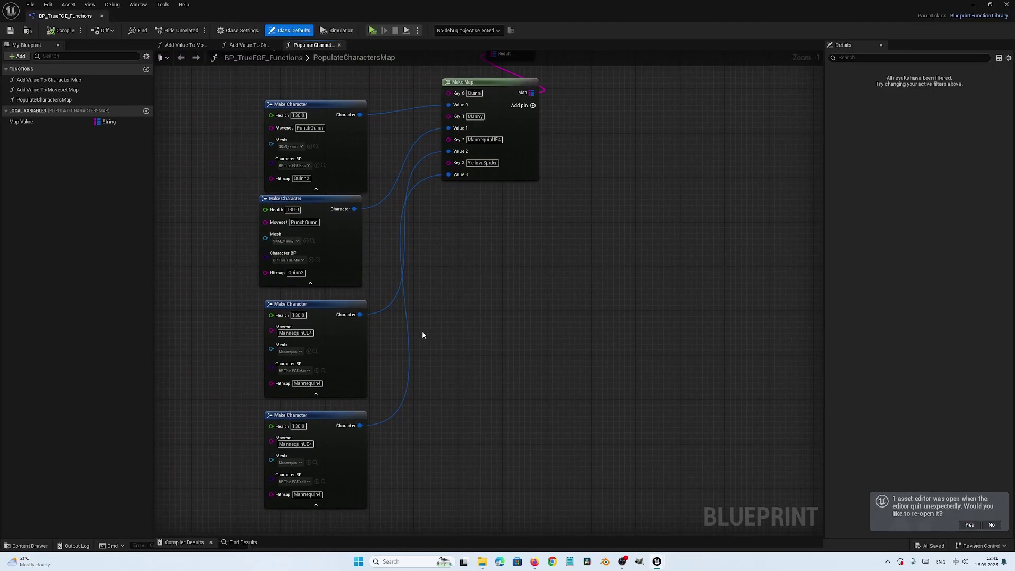
# Add a Key 4/Value 4 pair to the Make Map node.
pyautogui.rightClick(511, 175)
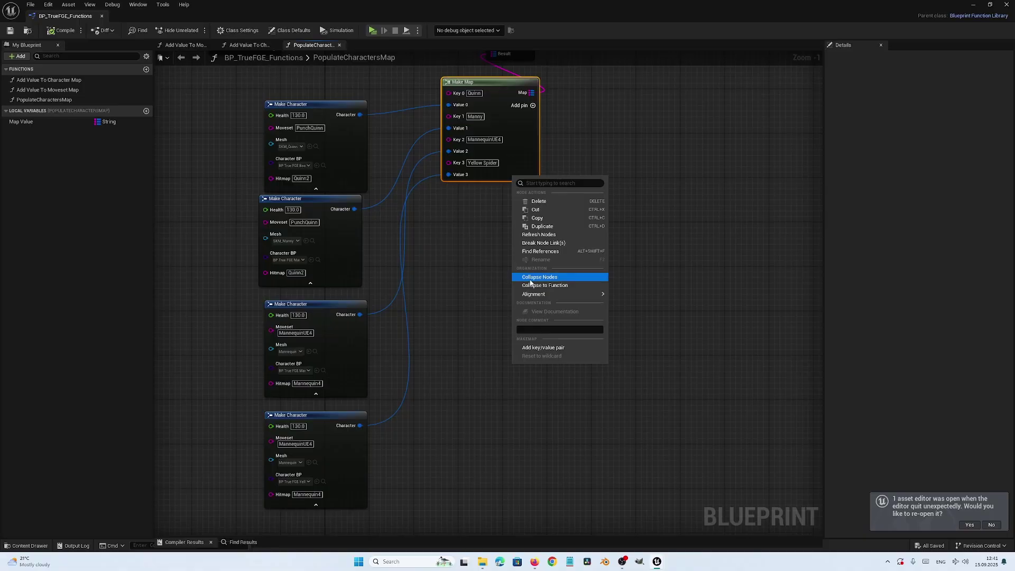
pyautogui.click(544, 348)
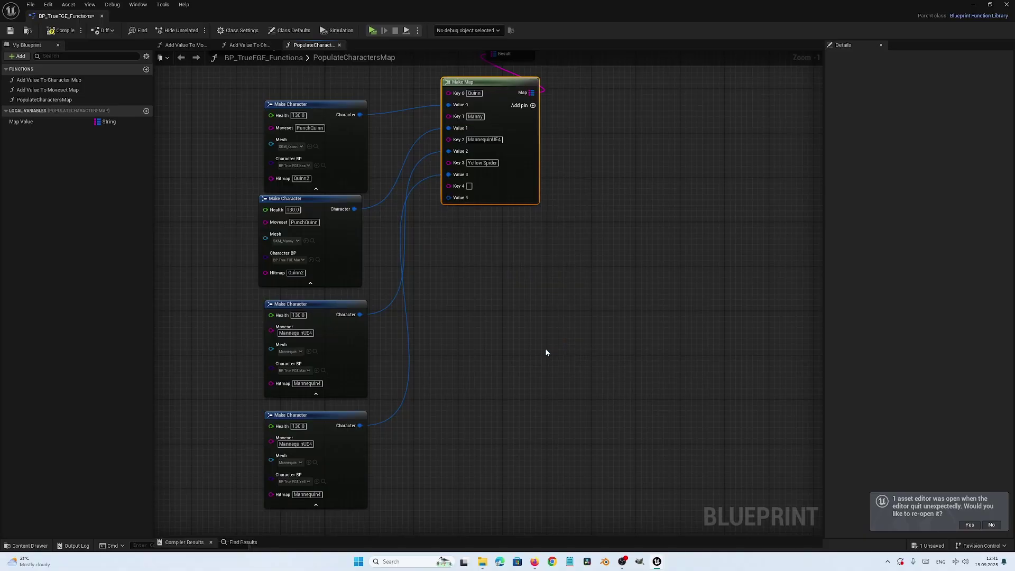
pyautogui.moveTo(511, 293); pyautogui.dragTo(564, 312, button='right')
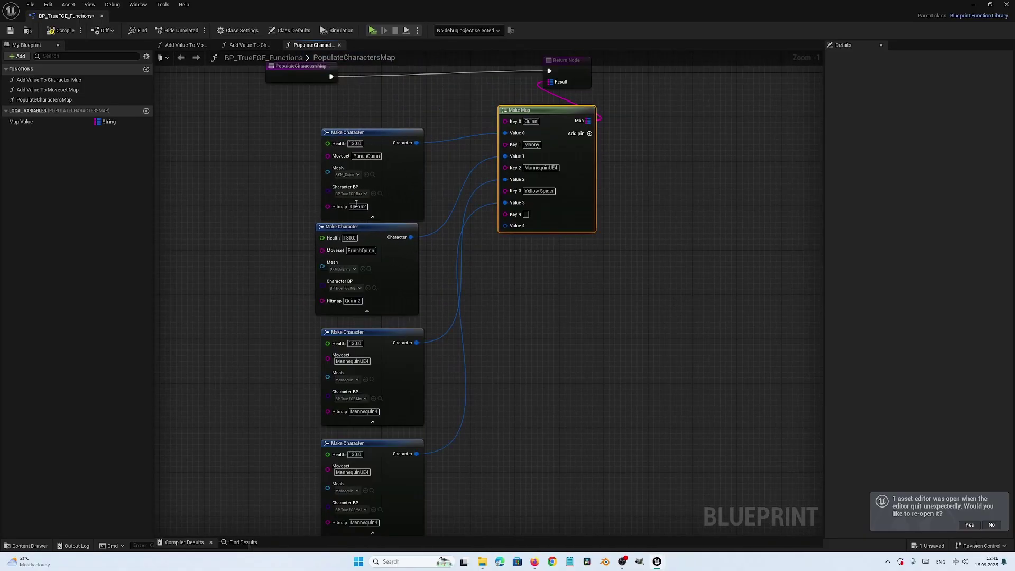
# Duplicate the top Make Character node for Value 4 and set its Character BP to BP_MH_Fighter.
pyautogui.moveTo(375, 141); pyautogui.dragTo(363, 130)
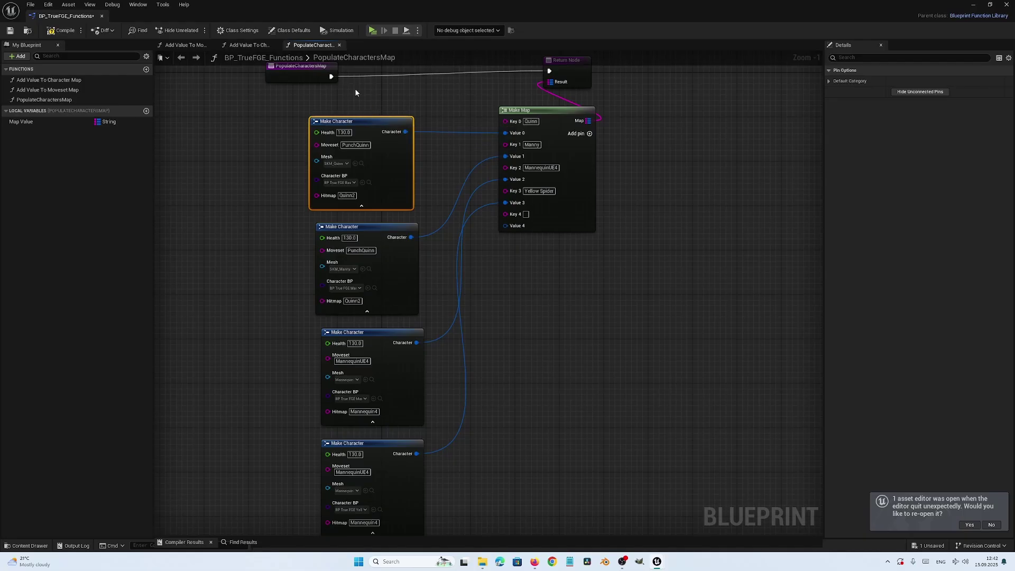
pyautogui.hotkey('ctrl', 'd')
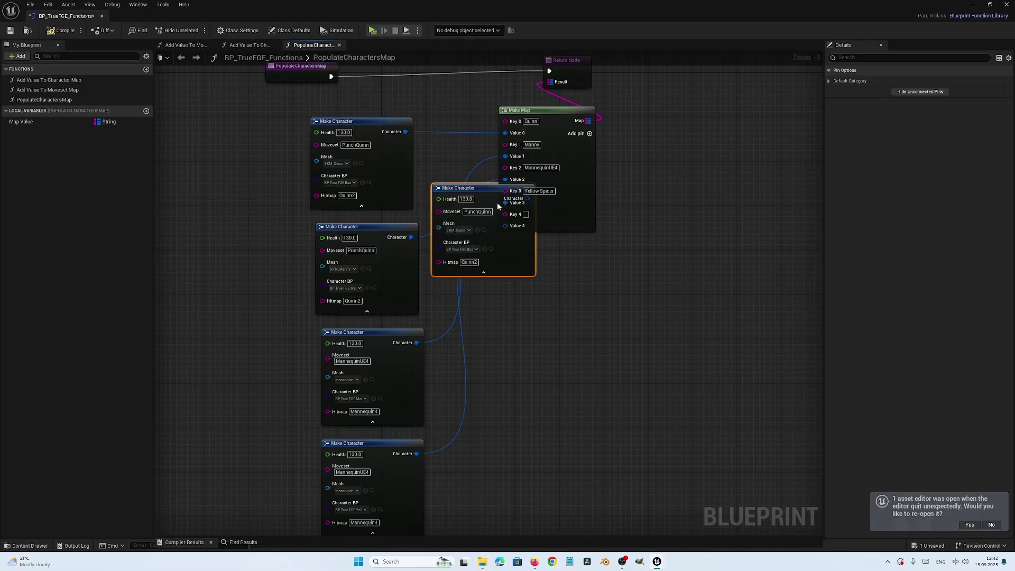
pyautogui.moveTo(497, 206); pyautogui.dragTo(507, 228)
pyautogui.moveTo(535, 300); pyautogui.dragTo(535, 316)
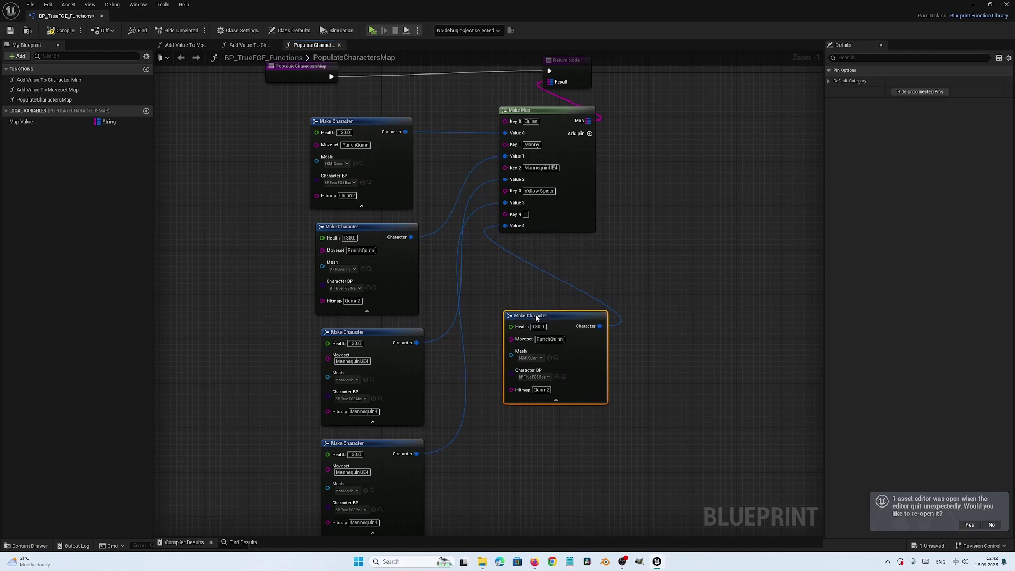
pyautogui.click(534, 377)
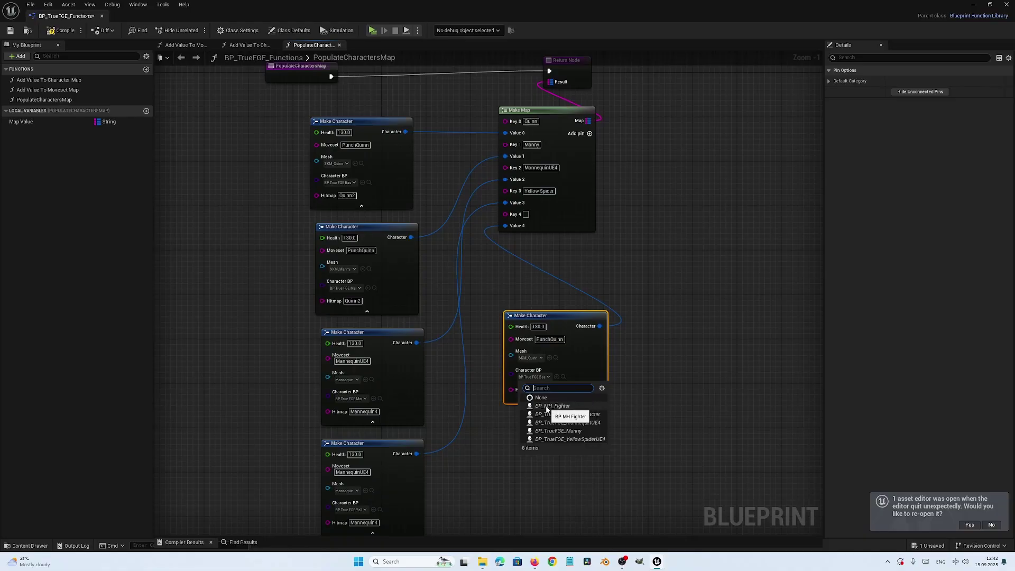
pyautogui.click(546, 406)
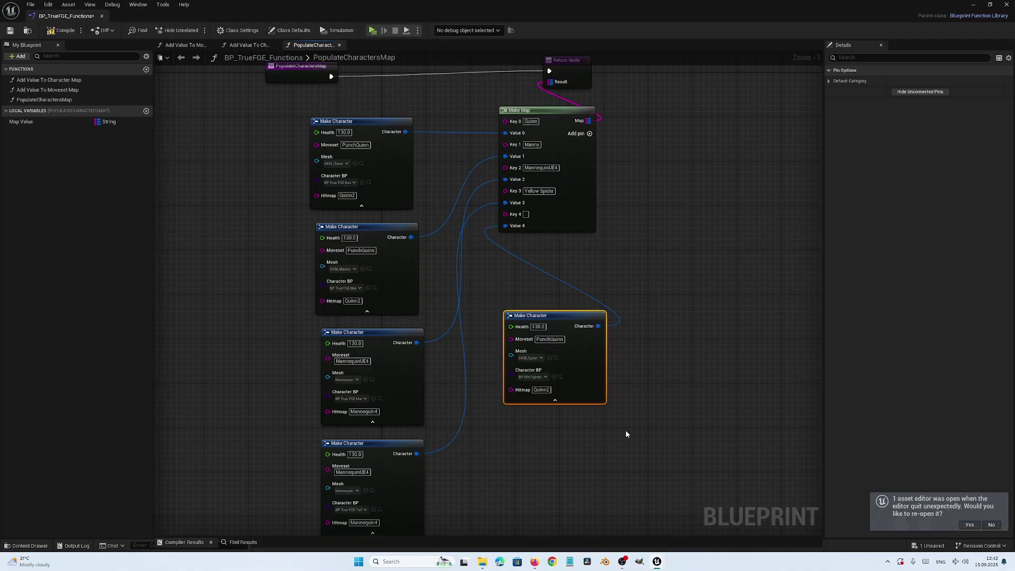
# Save BP_TrueFGE_Functions, minimize it, and browse to the TrueFGE/Blueprints folder.
pyautogui.click(10, 31)
pyautogui.click(973, 5)
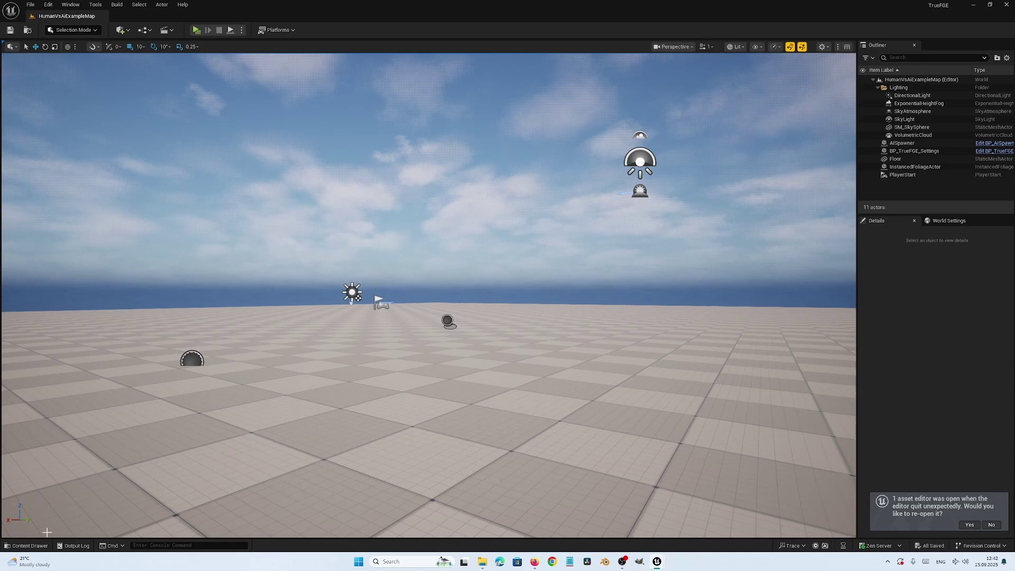
pyautogui.click(27, 546)
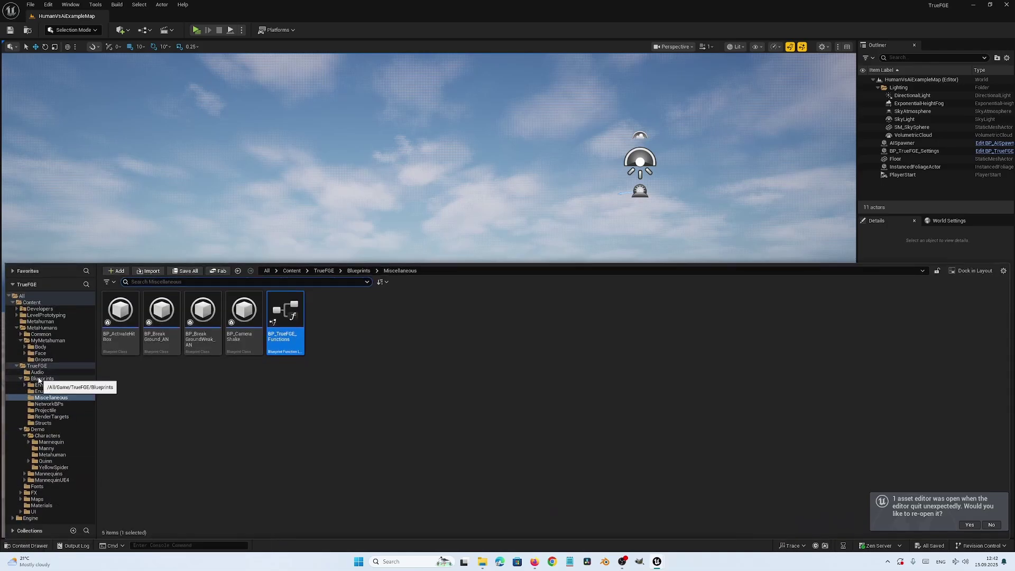
pyautogui.click(39, 378)
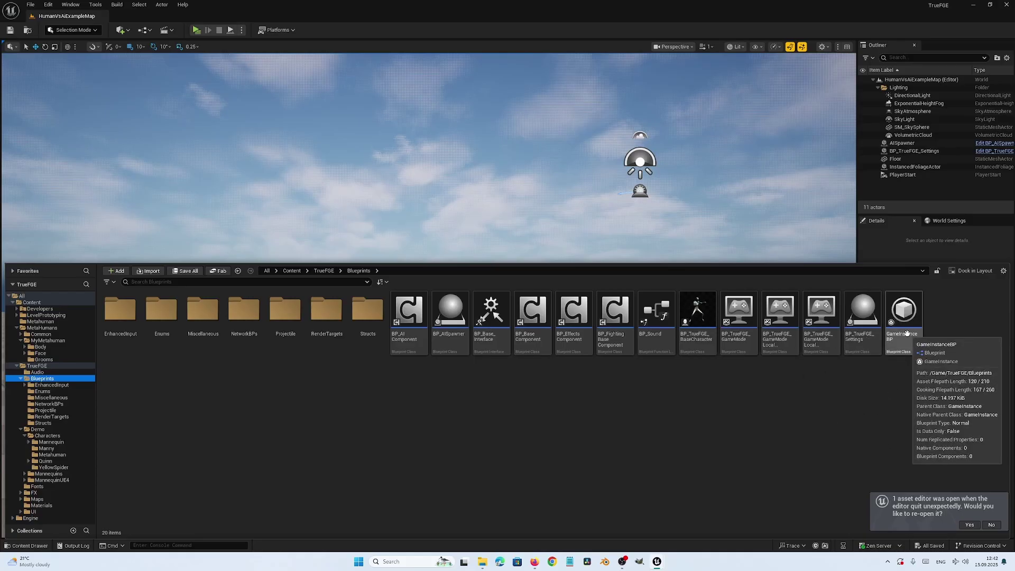
# Open GameInstanceBP, review its character variables, and set CharacterLeftName's default to Metahuman.
pyautogui.doubleClick(902, 312)
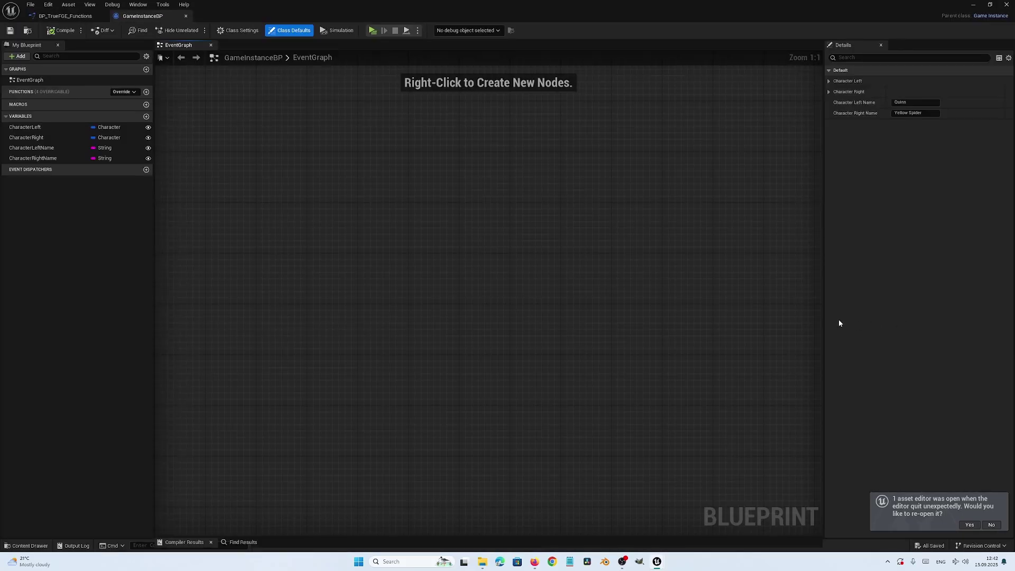
pyautogui.click(24, 127)
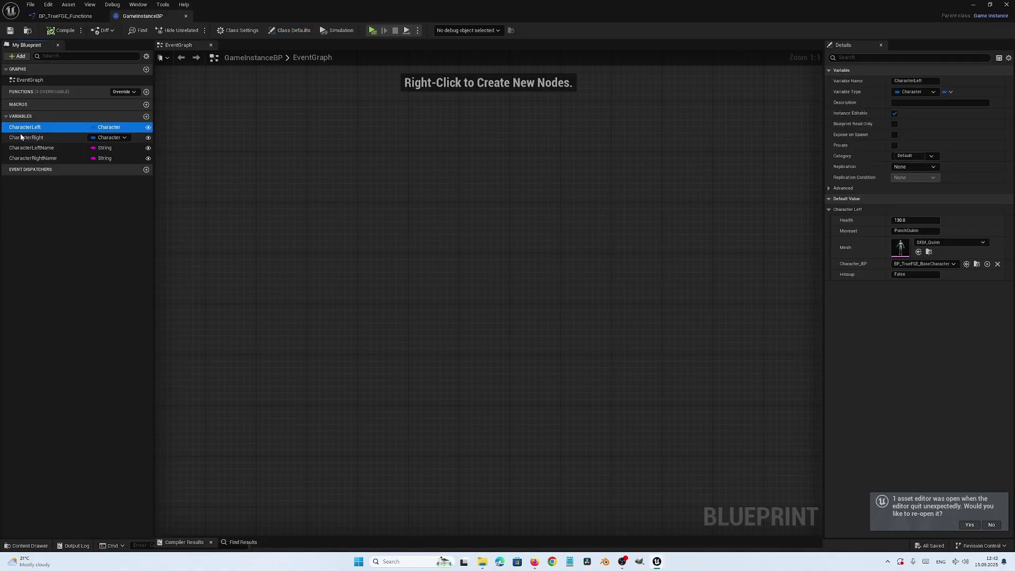
pyautogui.click(21, 138)
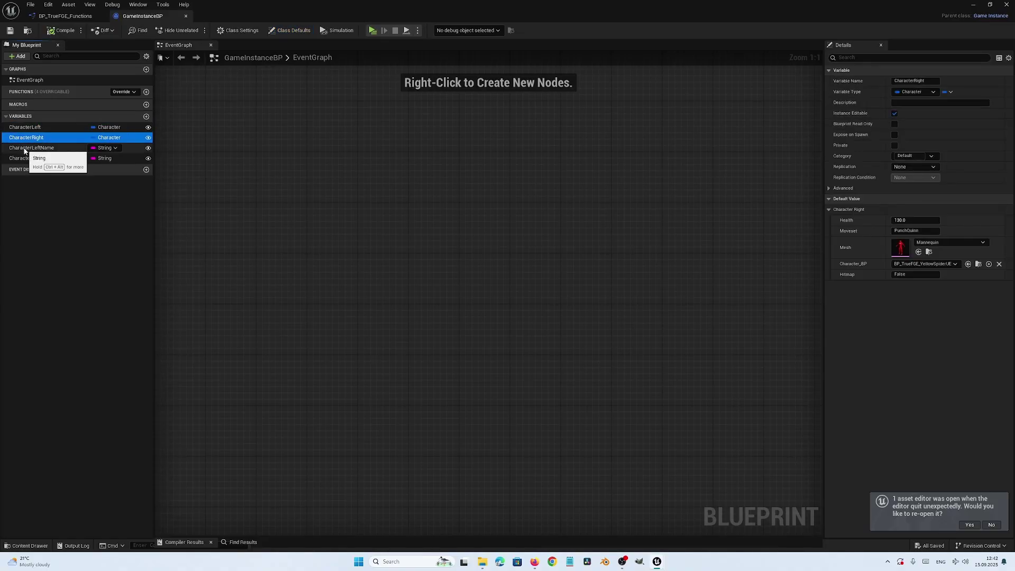
pyautogui.click(24, 149)
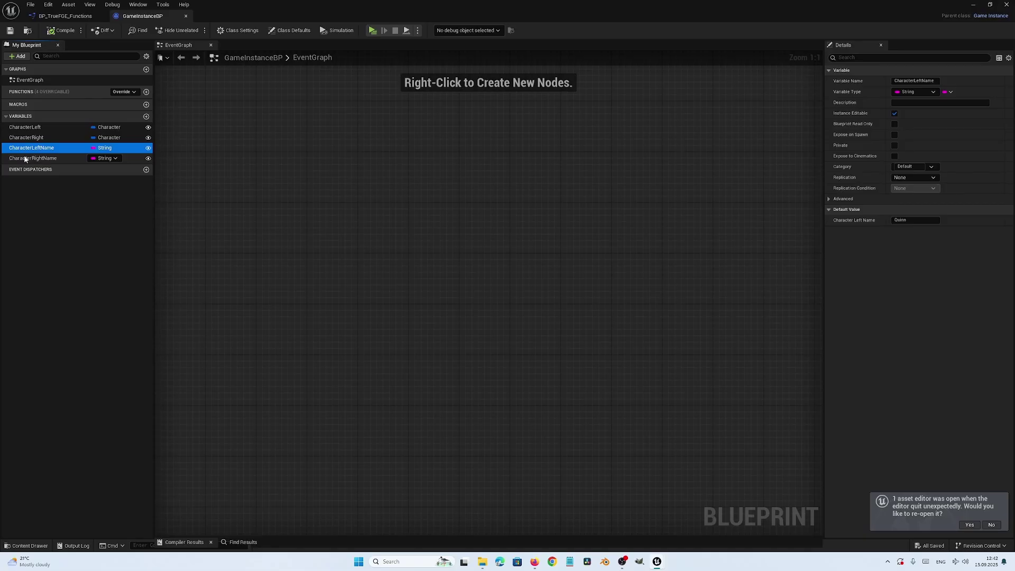
pyautogui.click(26, 158)
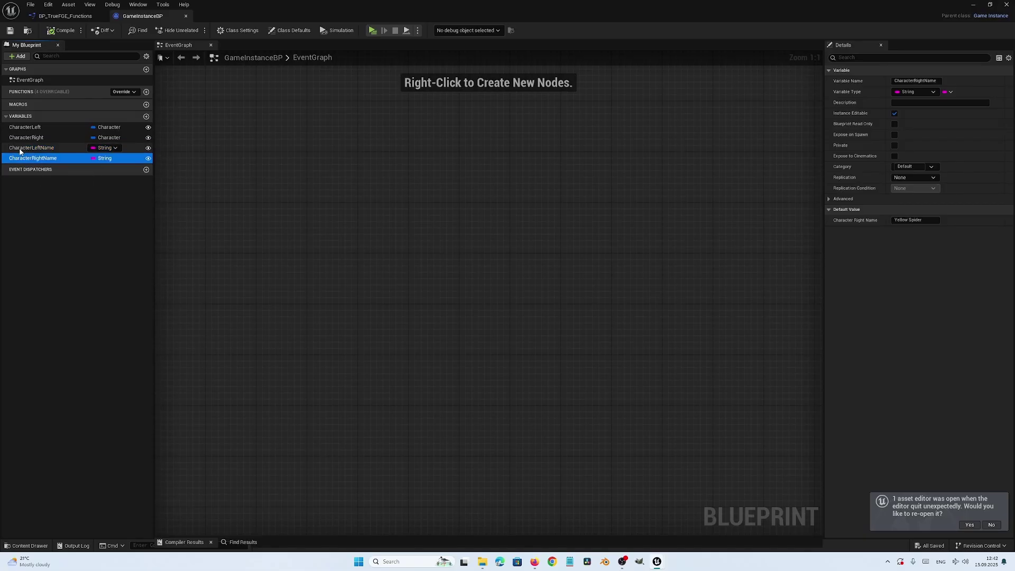
pyautogui.click(21, 148)
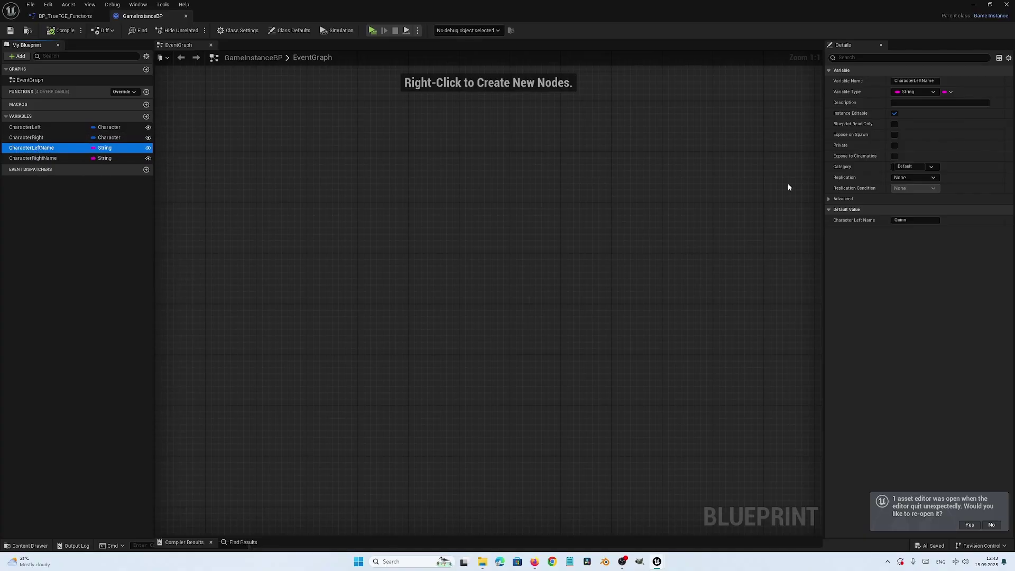
pyautogui.click(925, 220)
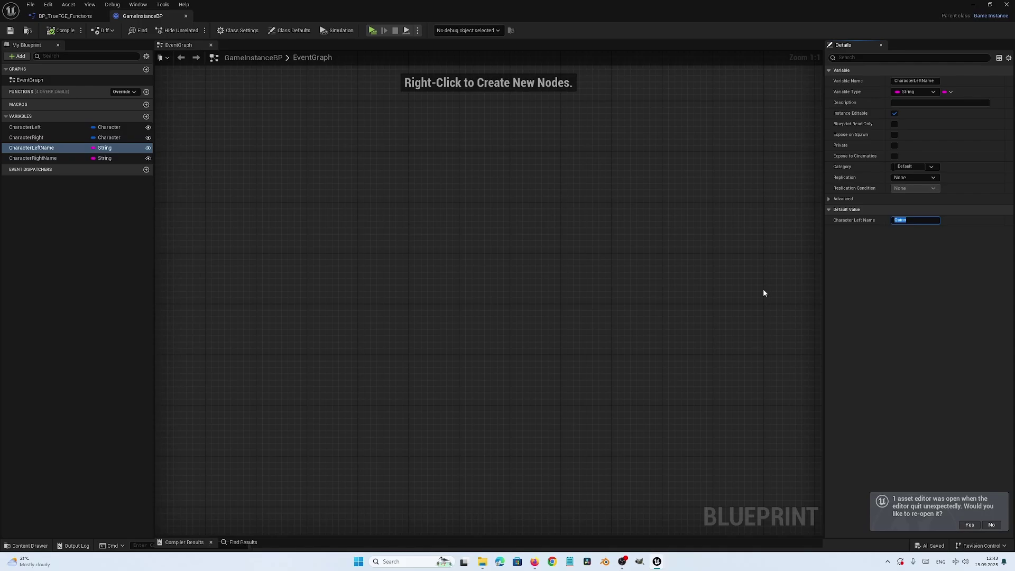
pyautogui.write('Metahuman')
pyautogui.click(888, 261)
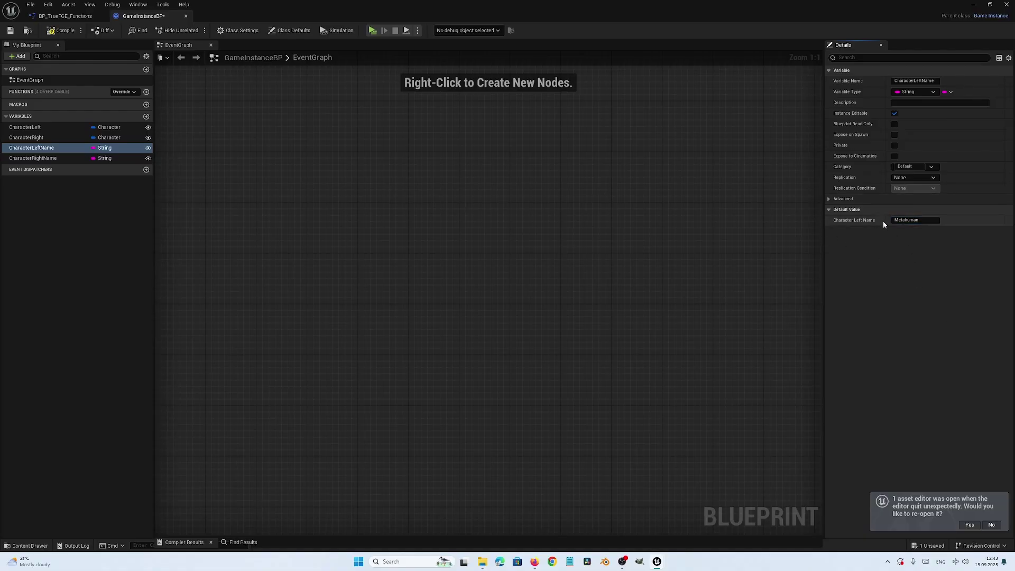
# Give CharacterLeft Hitmap Quinn2 and Character BP BP_MH_Fighter, then return to the level.
pyautogui.click(18, 128)
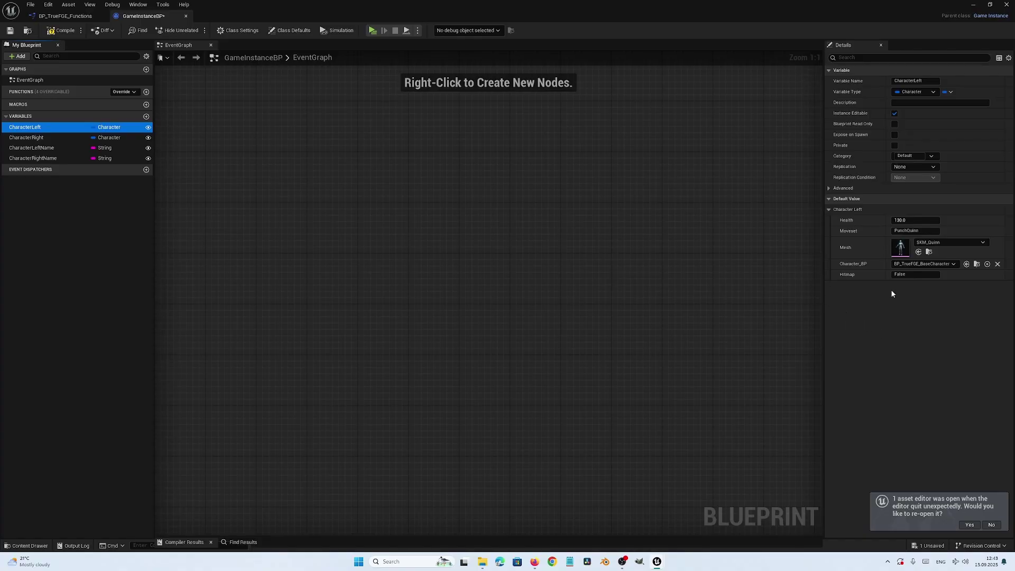
pyautogui.click(63, 16)
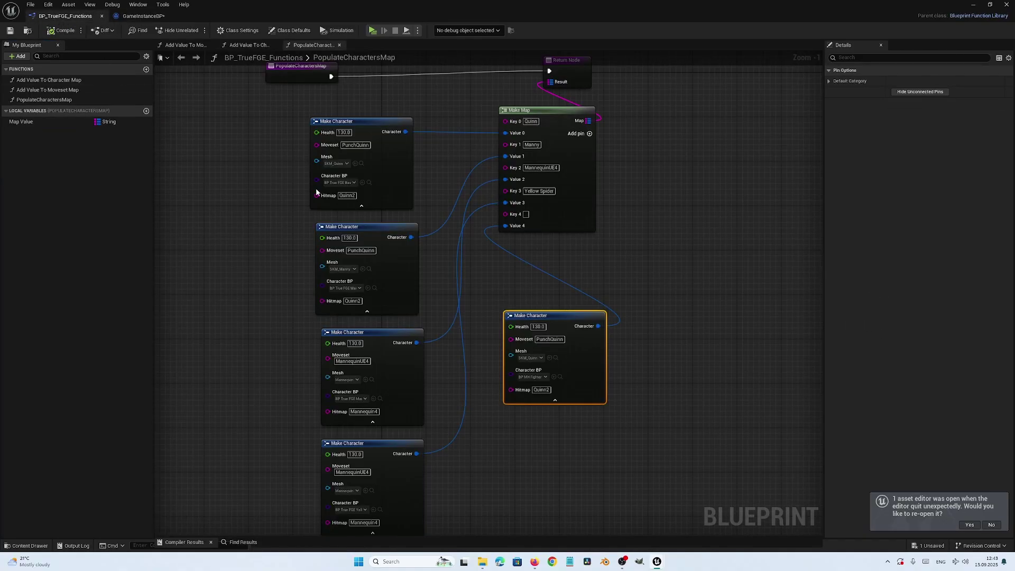
pyautogui.click(147, 18)
pyautogui.click(909, 274)
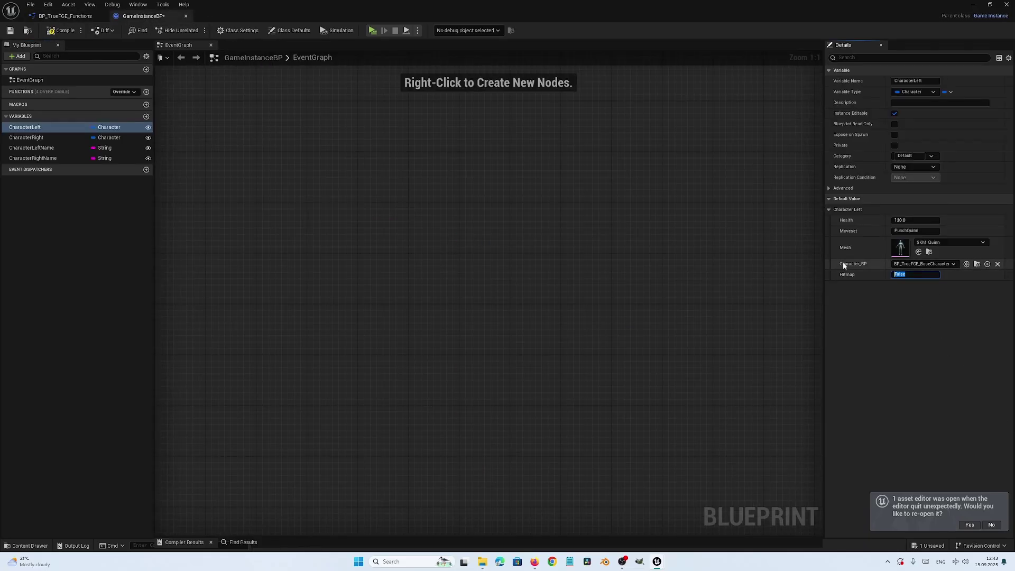
pyautogui.write('0')
pyautogui.write('uinn')
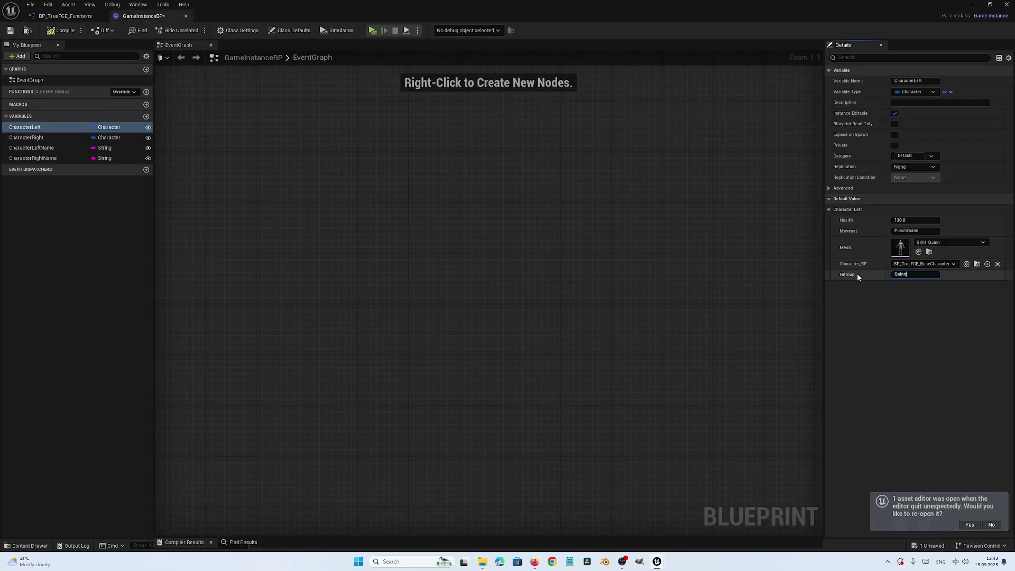
pyautogui.write('2')
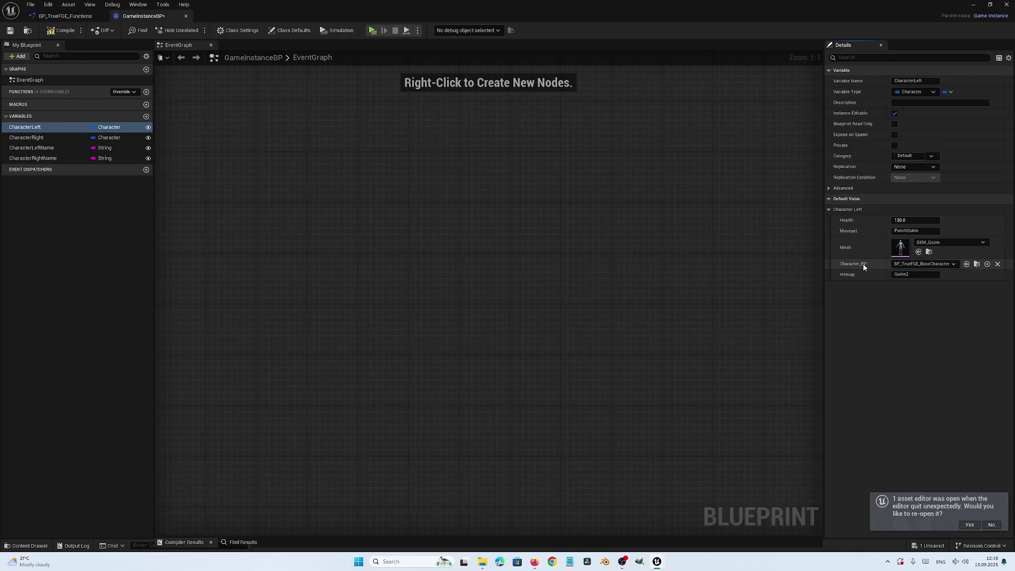
pyautogui.click(904, 265)
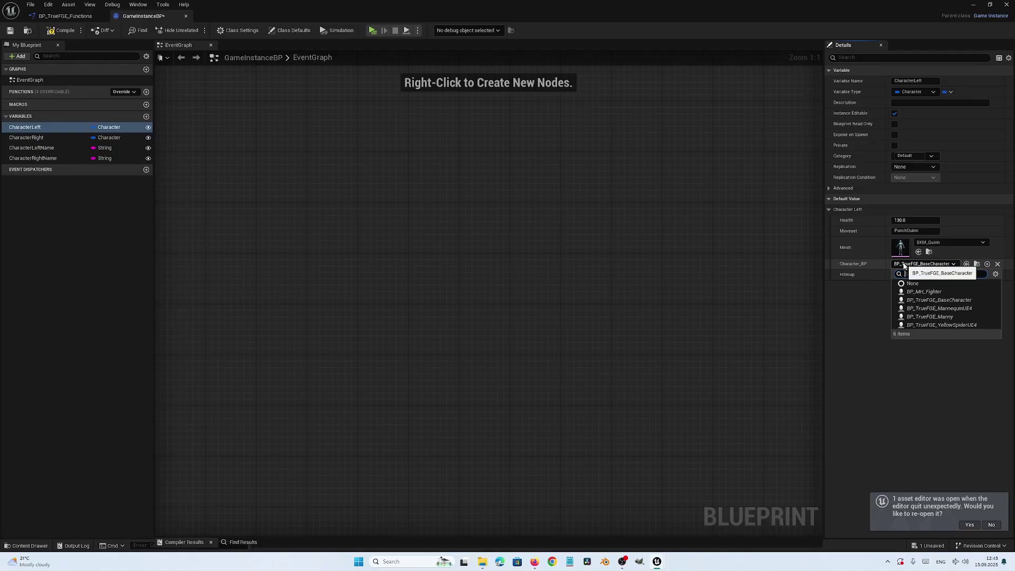
pyautogui.click(922, 293)
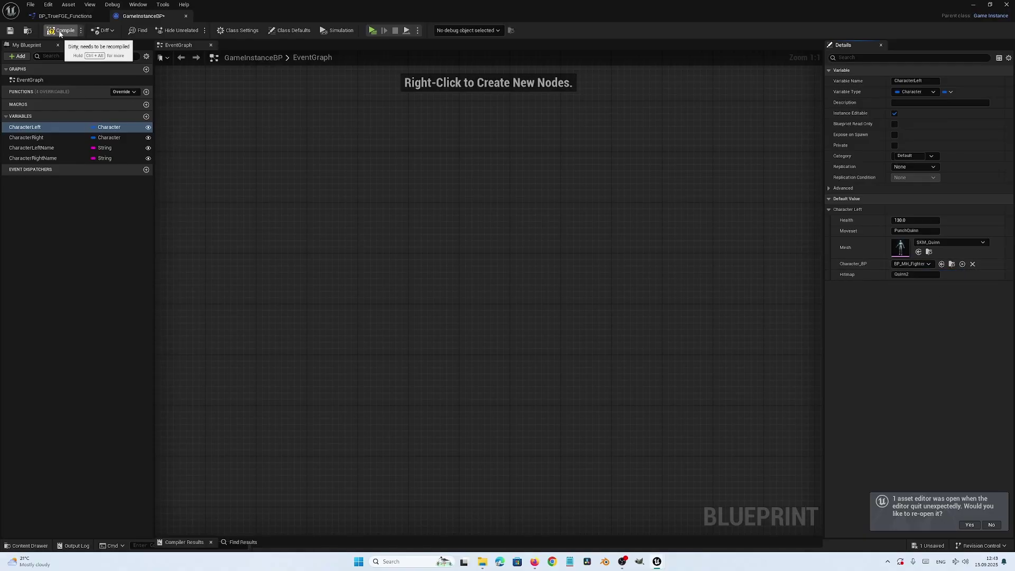
pyautogui.click(973, 5)
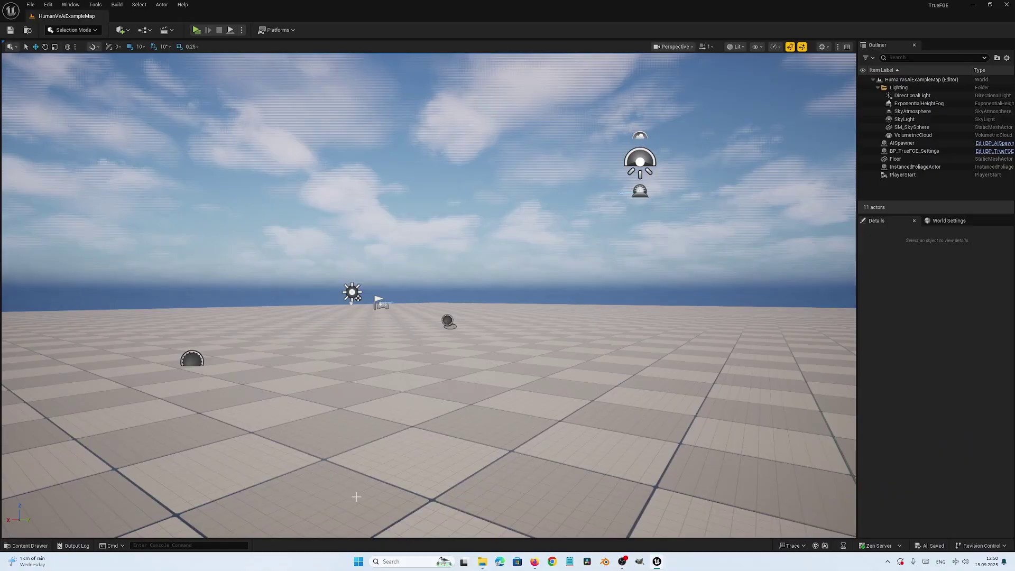
# Reopen BP_TrueFGE_Functions from Blueprints > Miscellaneous and pan to the PopulateCharactersMap entry.
pyautogui.click(25, 545)
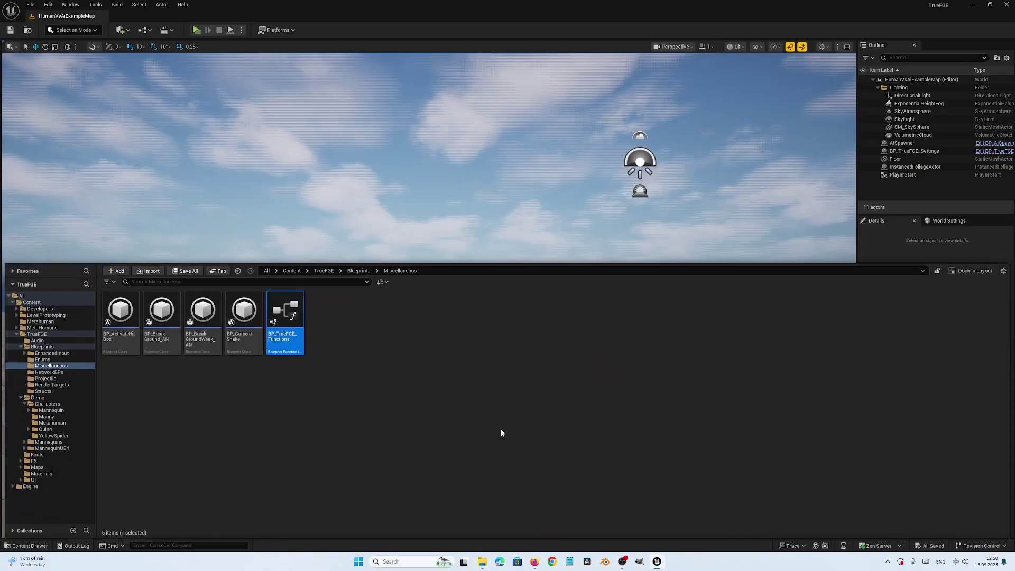
pyautogui.click(42, 347)
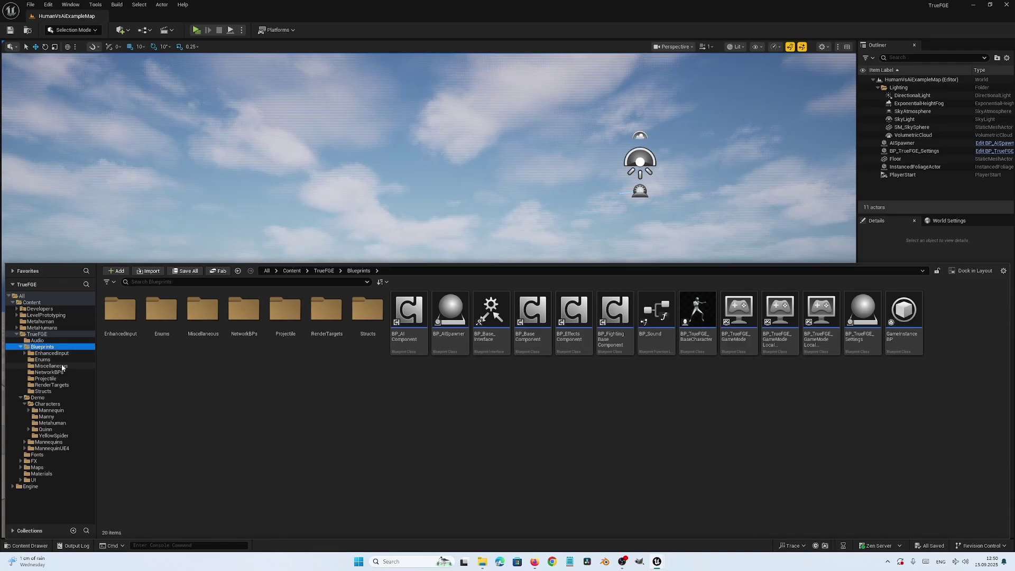
pyautogui.click(61, 367)
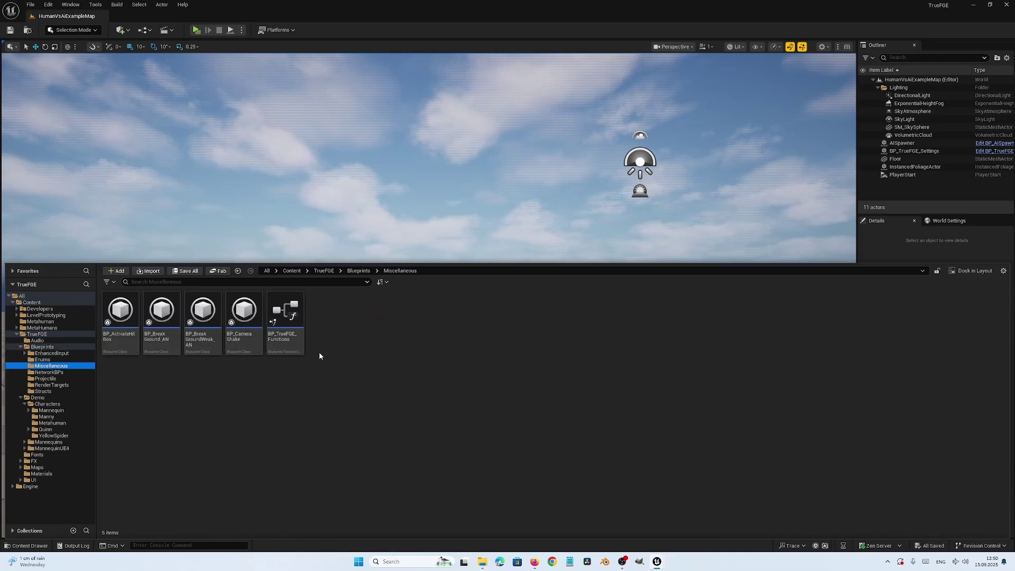
pyautogui.doubleClick(290, 318)
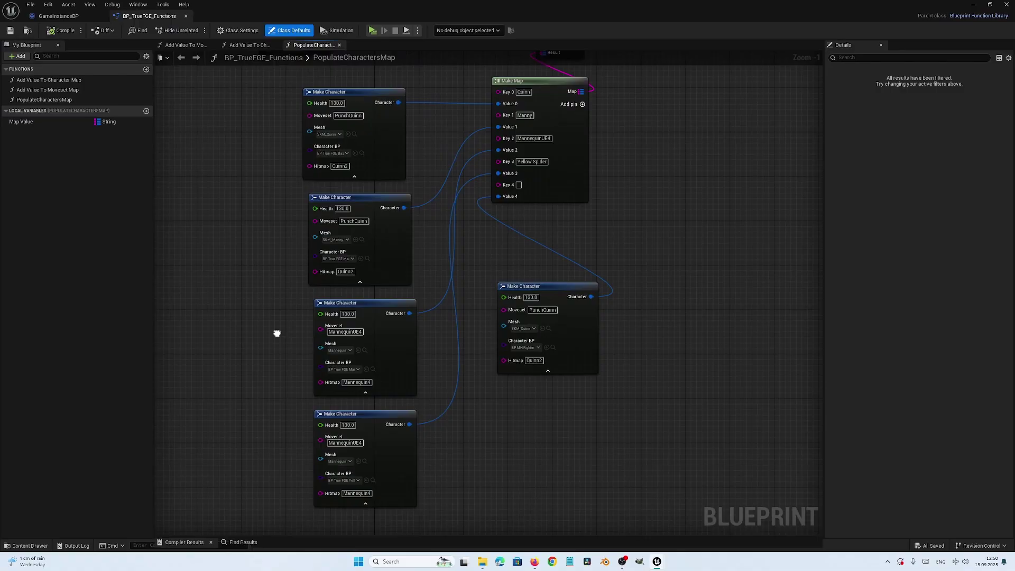
pyautogui.moveTo(277, 333); pyautogui.dragTo(281, 336, button='right')
pyautogui.moveTo(491, 277)
pyautogui.mouseDown(button='right')
pyautogui.moveTo(512, 312)
pyautogui.moveTo(495, 262)
pyautogui.mouseUp(button='right')
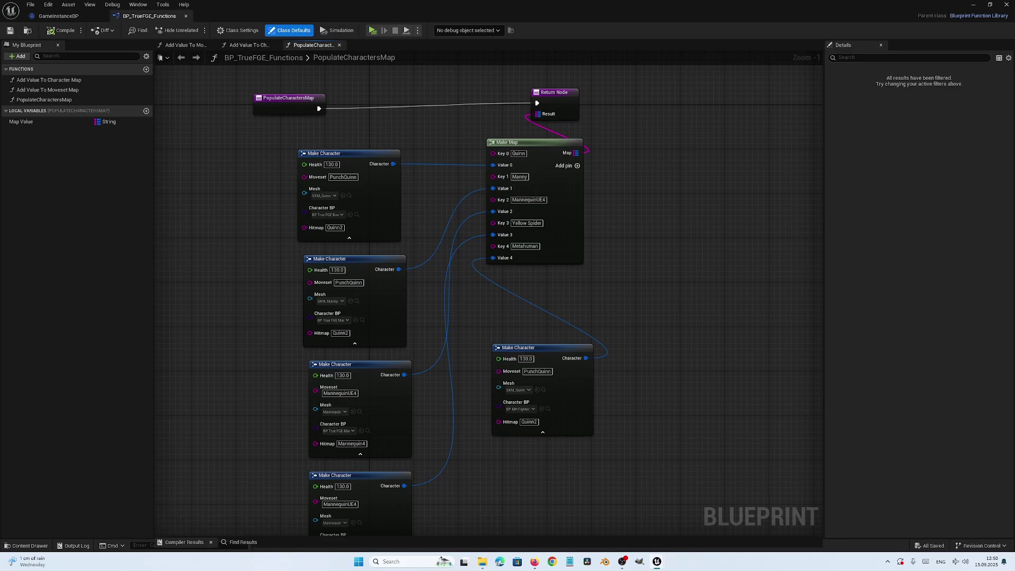
# Delete the existing BP_TrueFGE_Settings actor from HumanVsAiExampleMap.
pyautogui.click(973, 5)
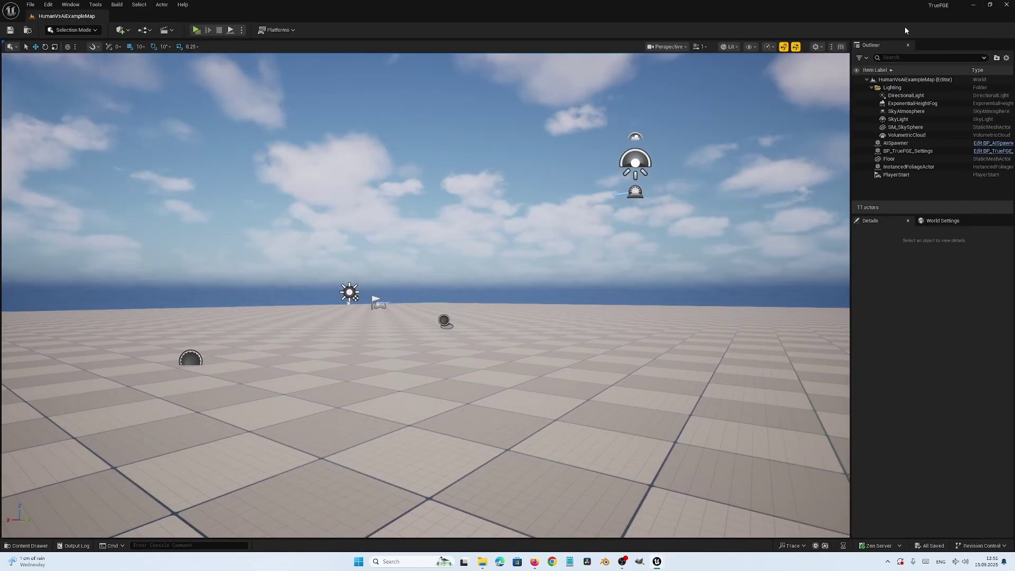
pyautogui.click(902, 153)
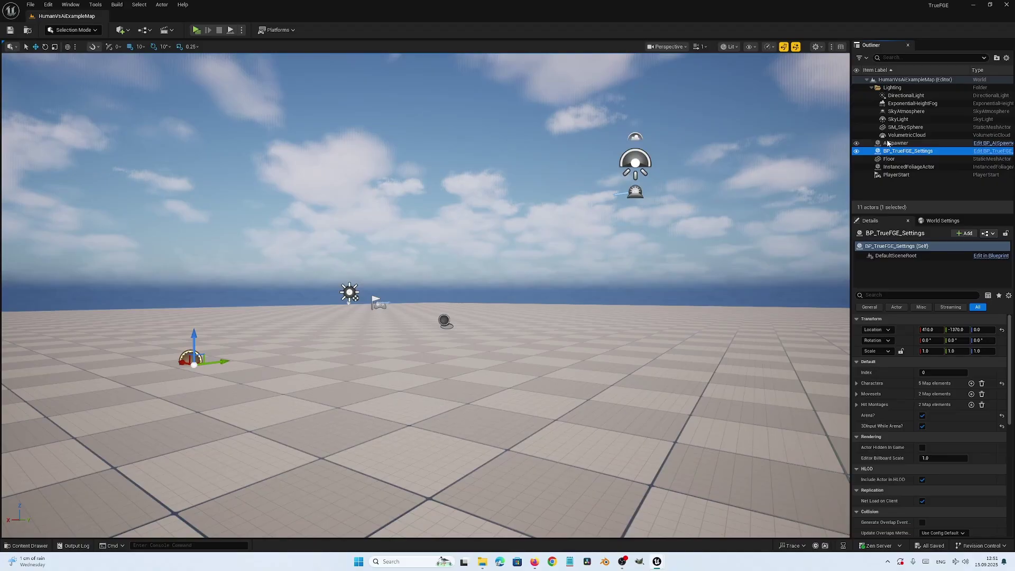
pyautogui.press('Delete')
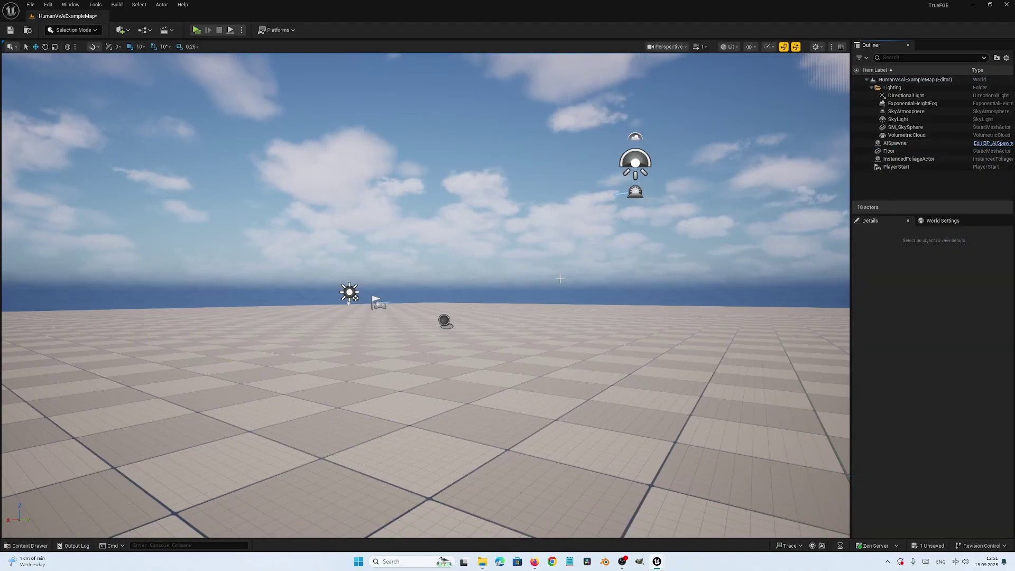
# Place a fresh BP_TrueFGE_Settings actor from the Blueprints folder onto the level floor.
pyautogui.click(29, 545)
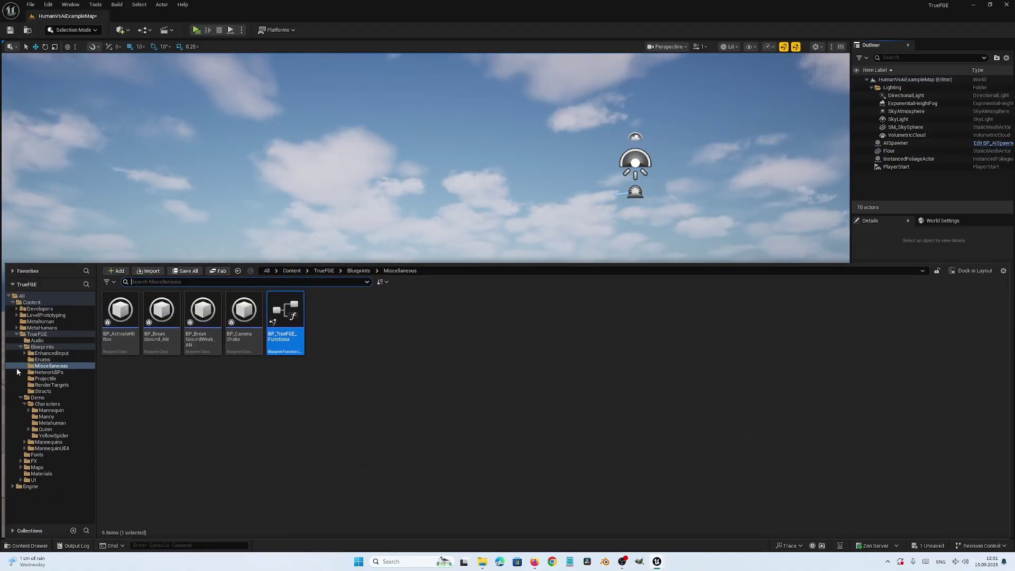
pyautogui.click(38, 347)
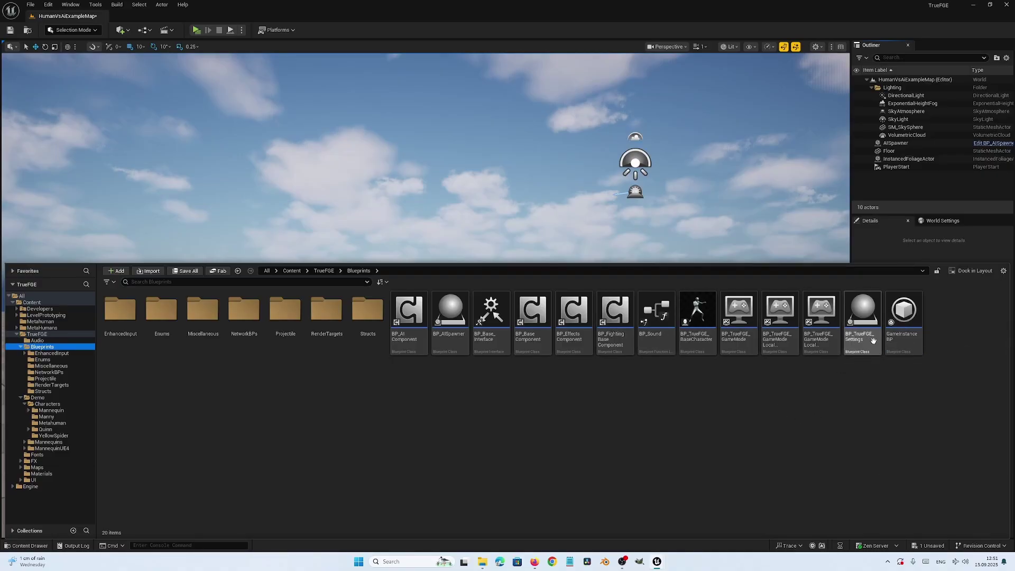
pyautogui.moveTo(869, 338)
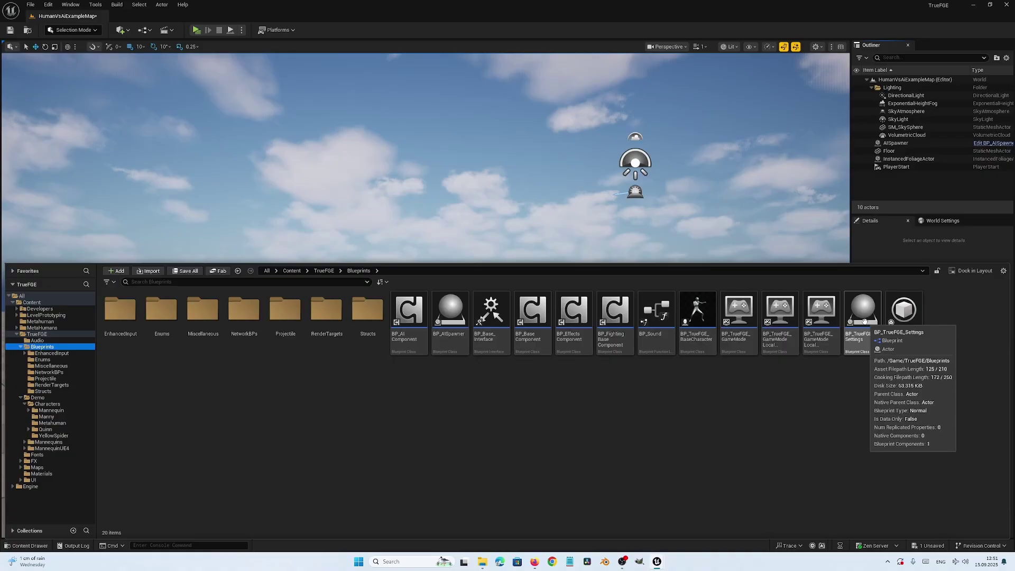
pyautogui.click(863, 316)
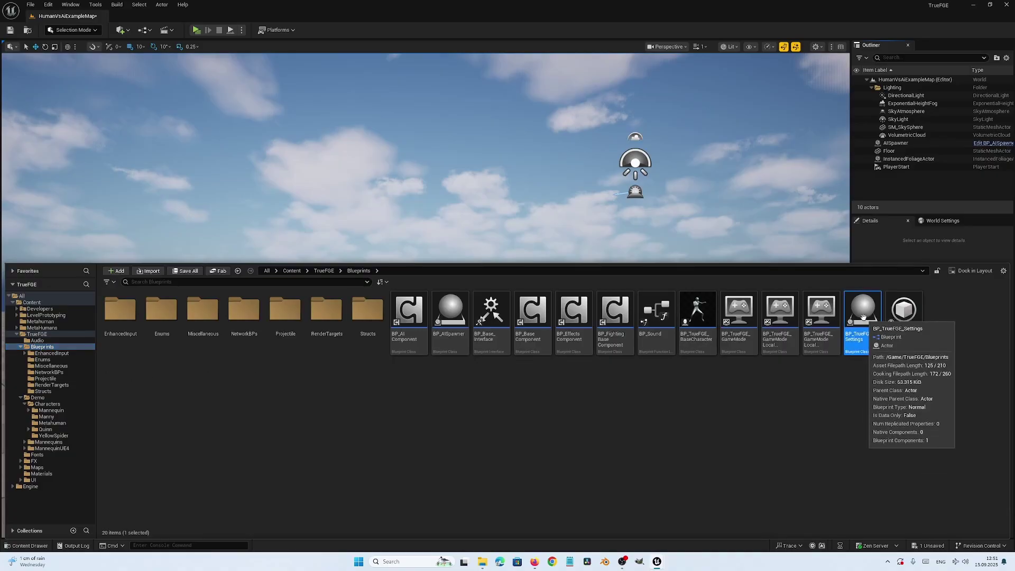
pyautogui.moveTo(862, 316); pyautogui.dragTo(498, 369)
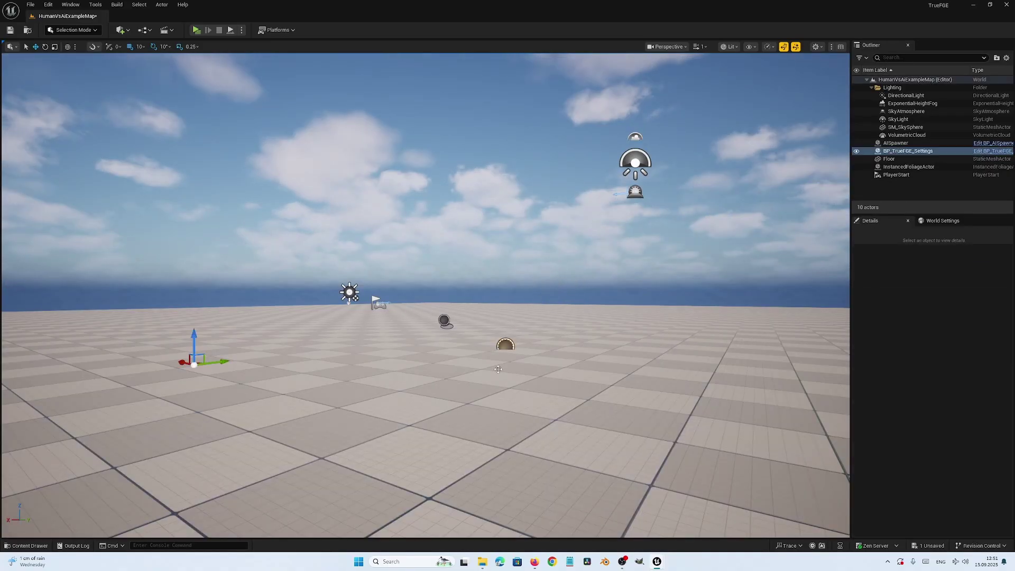
# Play-test the Metahuman versus Yellow Spider match, then stop the session and return to the editor.
pyautogui.click(198, 29)
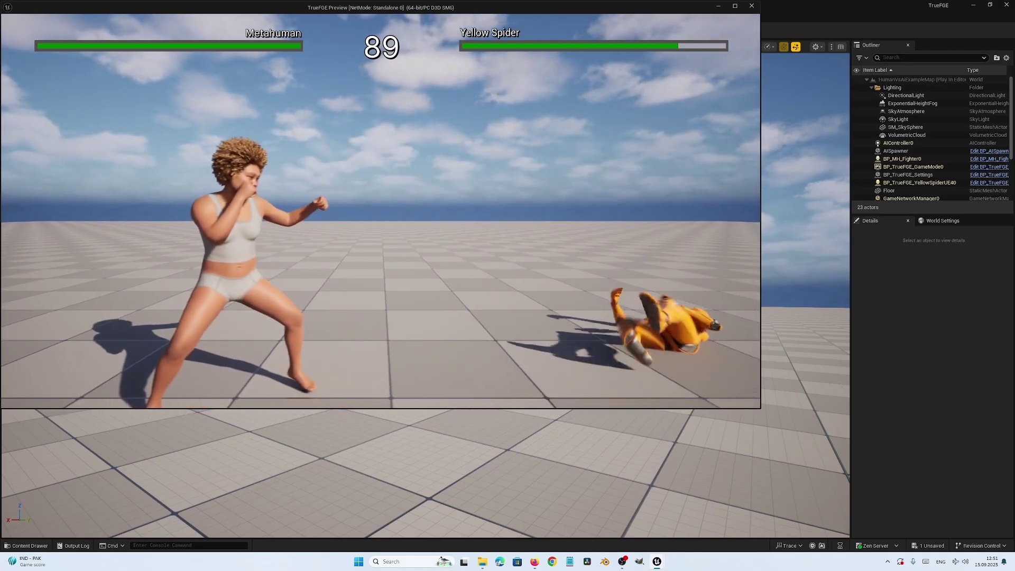
pyautogui.press('Escape')
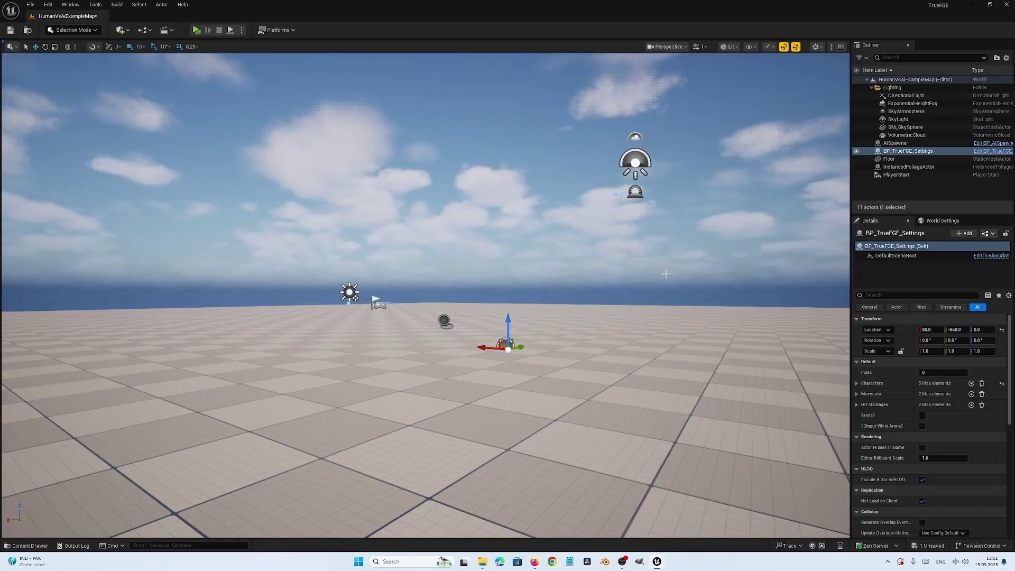